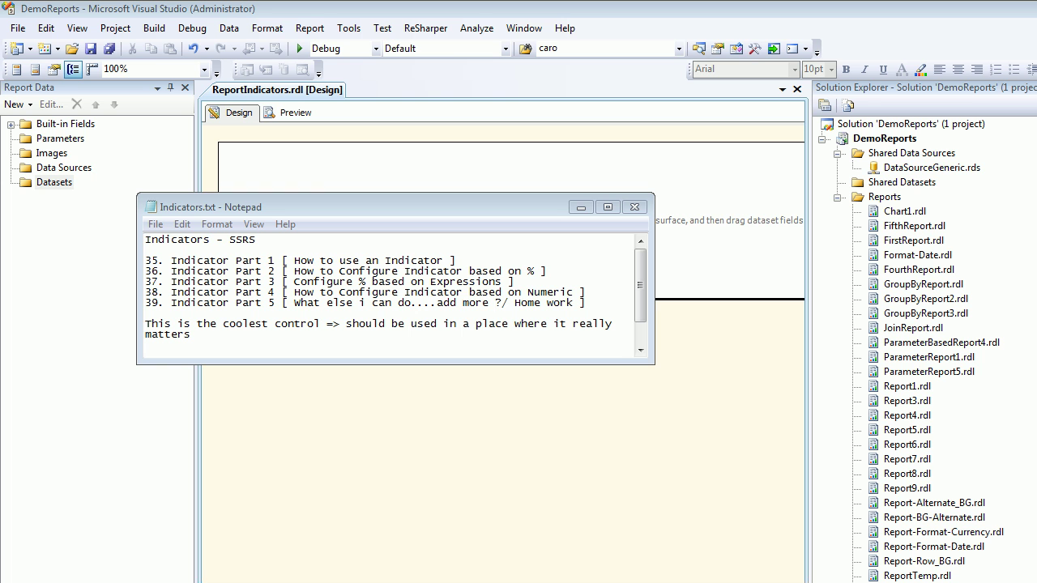
Switch to Firefox and look through the SSRS Reporting Service playlist down to the Part 34 video
{"action": "key", "text": "alt+Tab"}
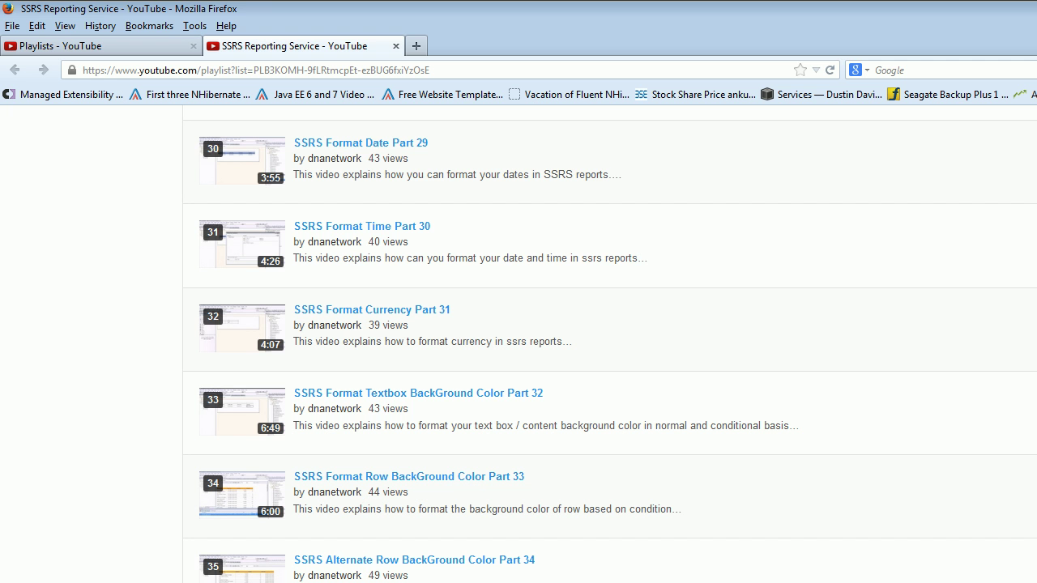
{"action": "key", "text": "alt+Tab"}
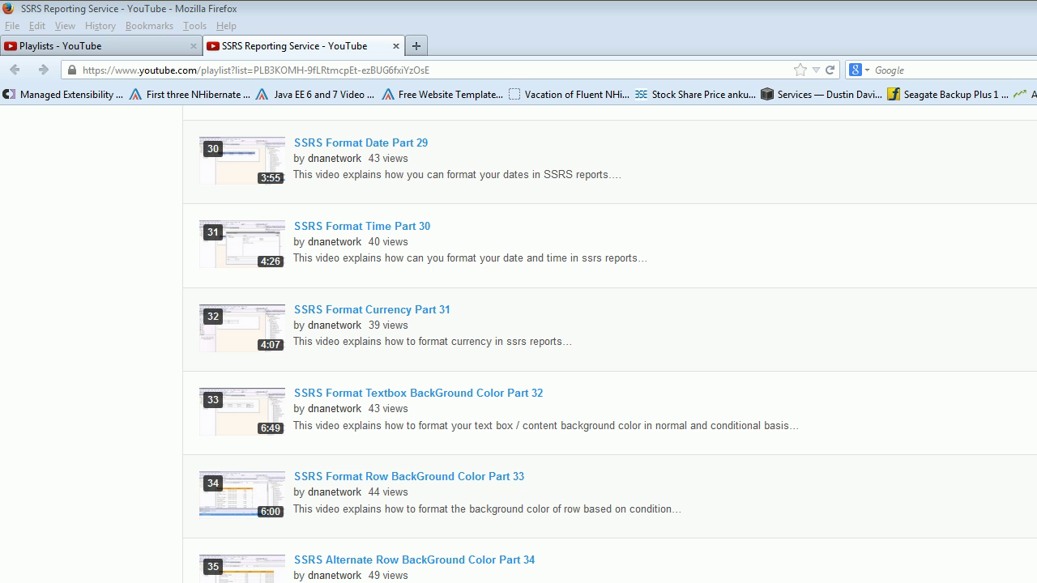
{"action": "scroll", "coordinate": [607, 348], "scroll_direction": "up", "scroll_amount": 5}
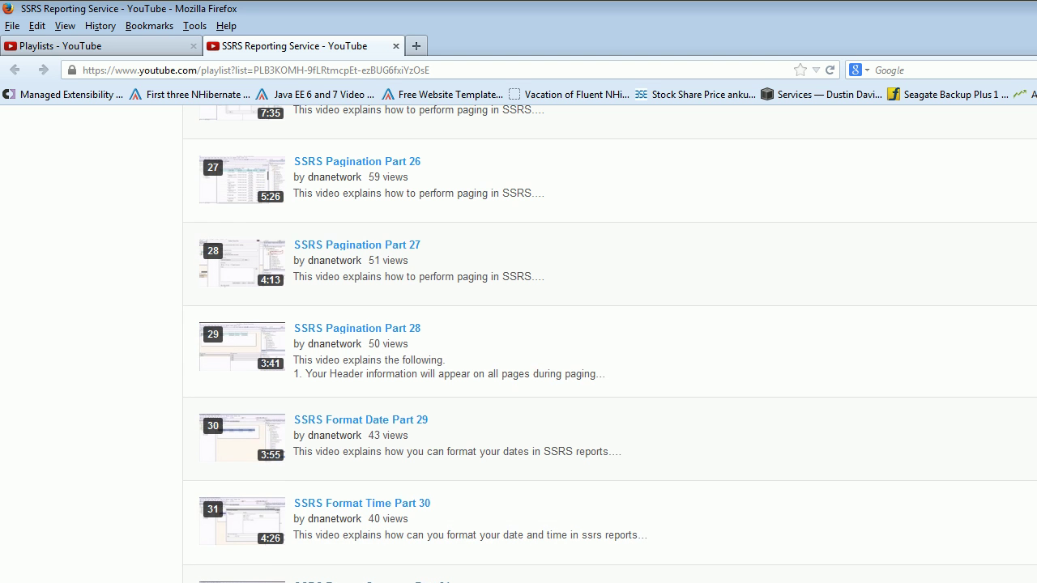
{"action": "scroll", "coordinate": [607, 348], "scroll_direction": "down", "scroll_amount": 7}
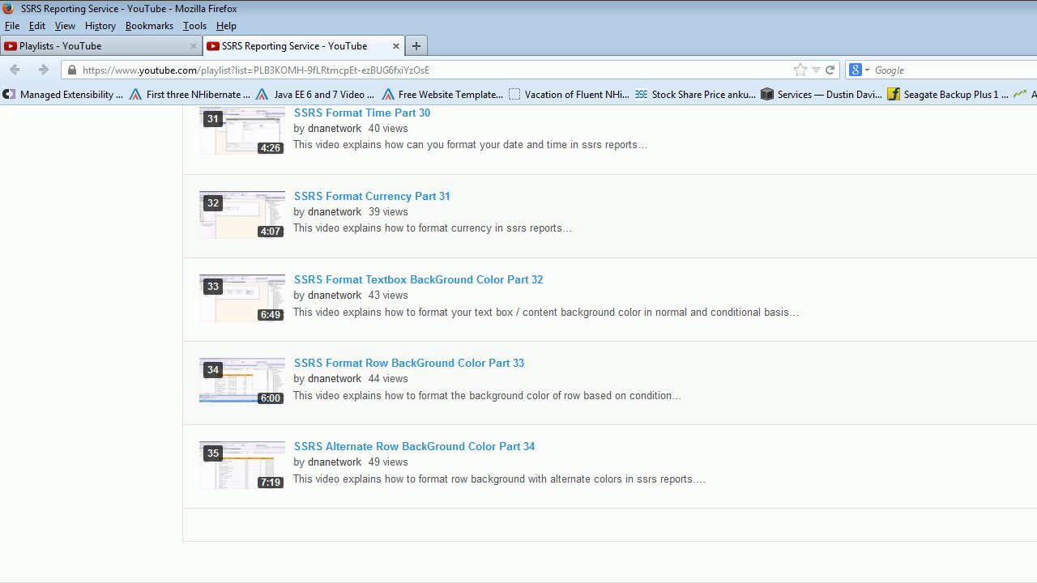
In Notepad, append "Products => How much i got them in stock...should i order more...is there anyone who can help...SSRS Indicators" to Indicators.txt
{"action": "key", "text": "alt+Tab"}
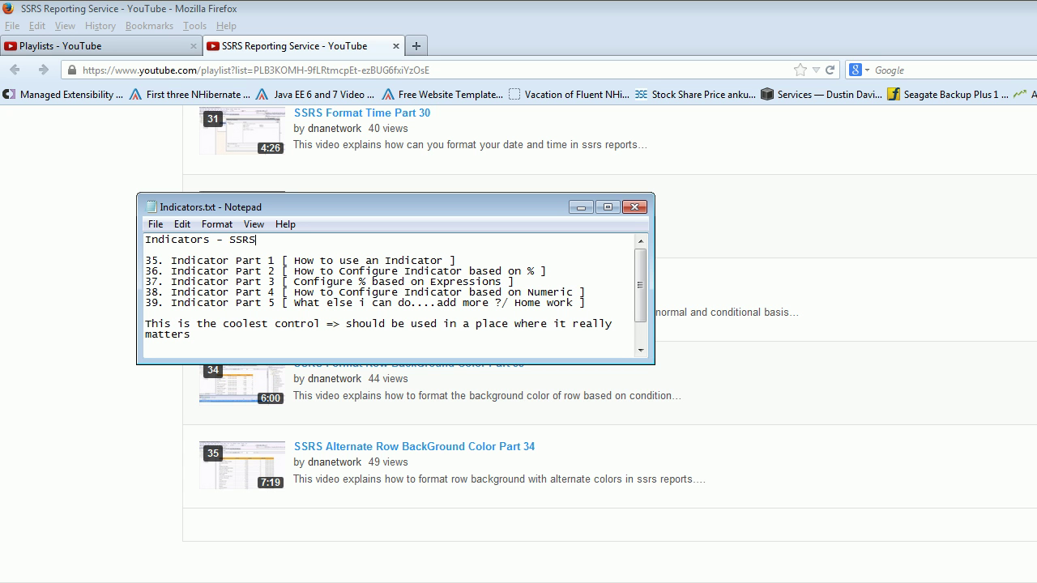
{"action": "key", "text": "alt+Tab"}
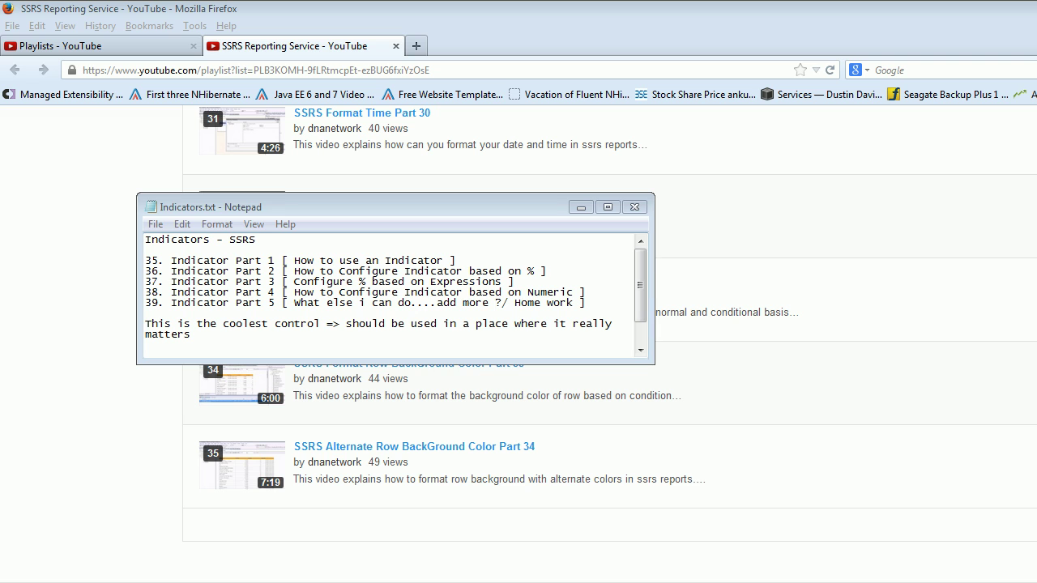
{"action": "key", "text": "alt+Tab"}
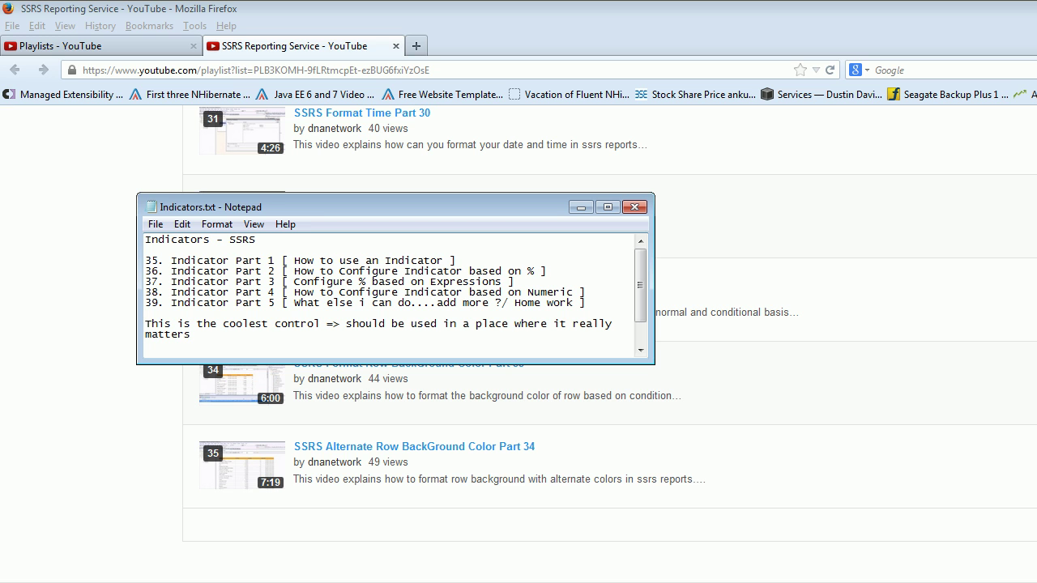
{"action": "type", "text": "Products => How much i got them in stock...should i order more...is there anyone who can help...SSRS Indicators"}
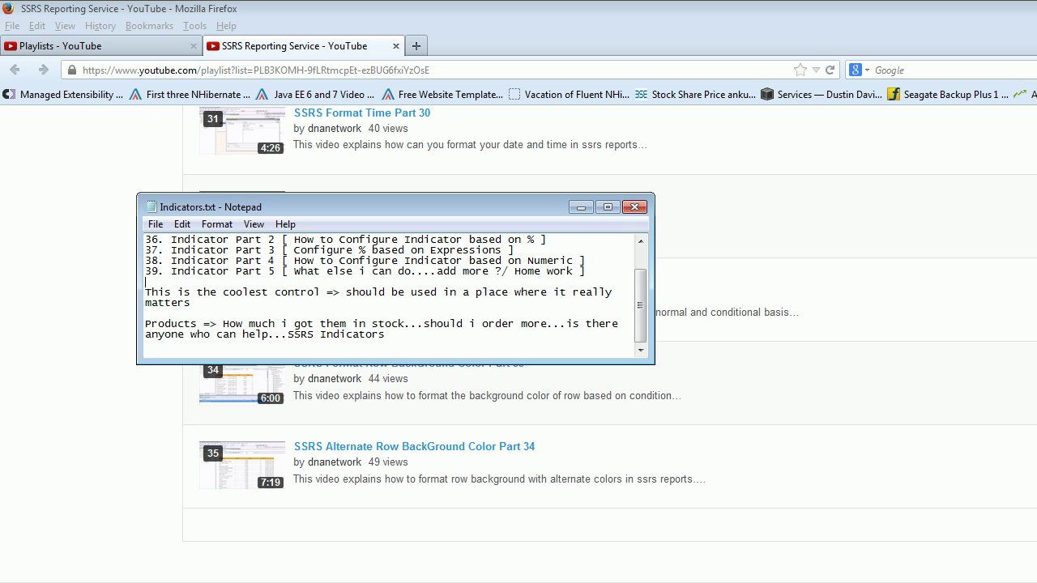
Switch to Visual Studio with the empty ReportIndicators.rdl report design
{"action": "key", "text": "alt+Tab"}
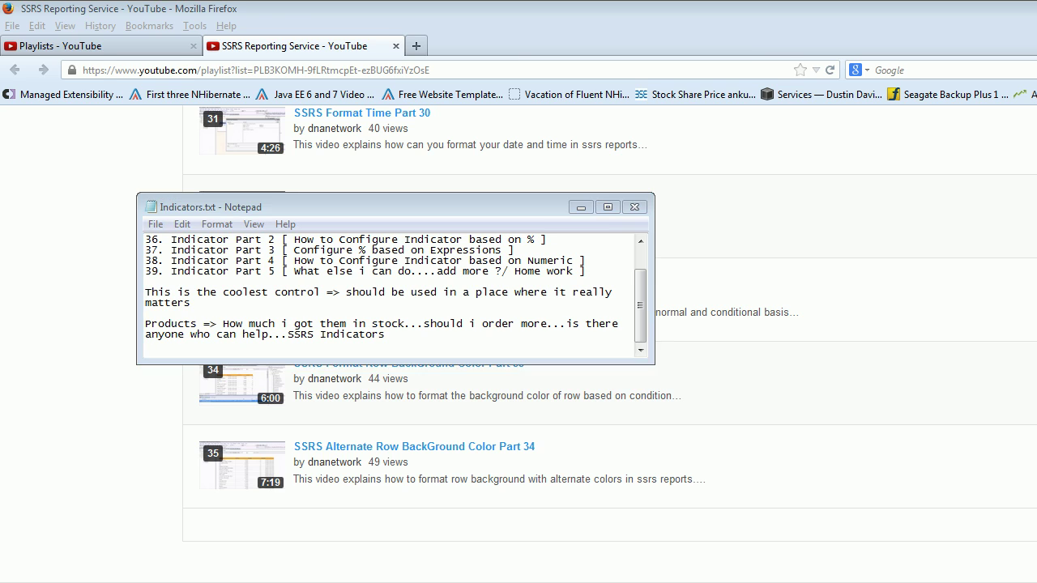
{"action": "key", "text": "alt+Tab"}
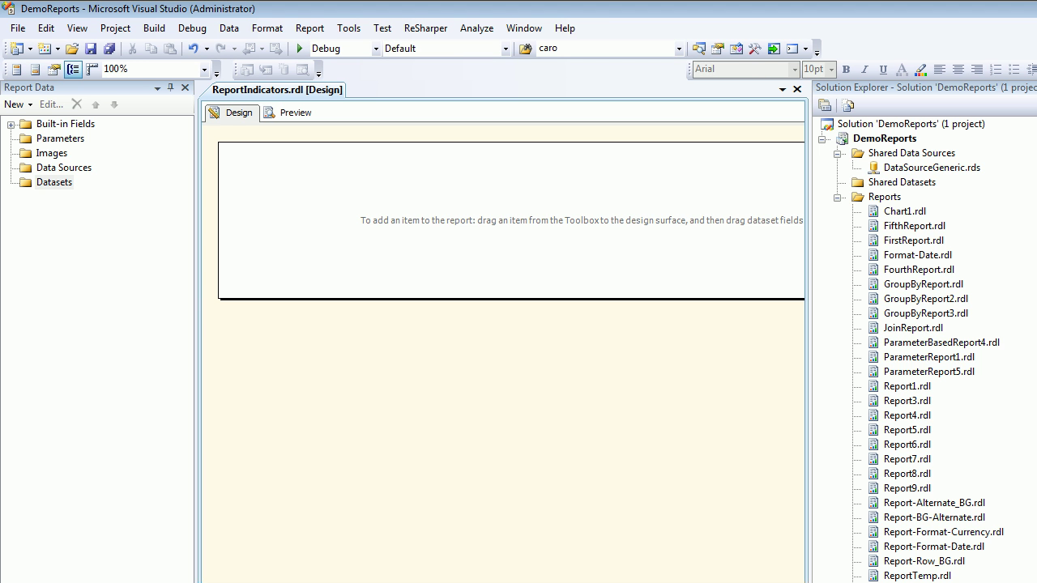
{"action": "left_click", "coordinate": [885, 138]}
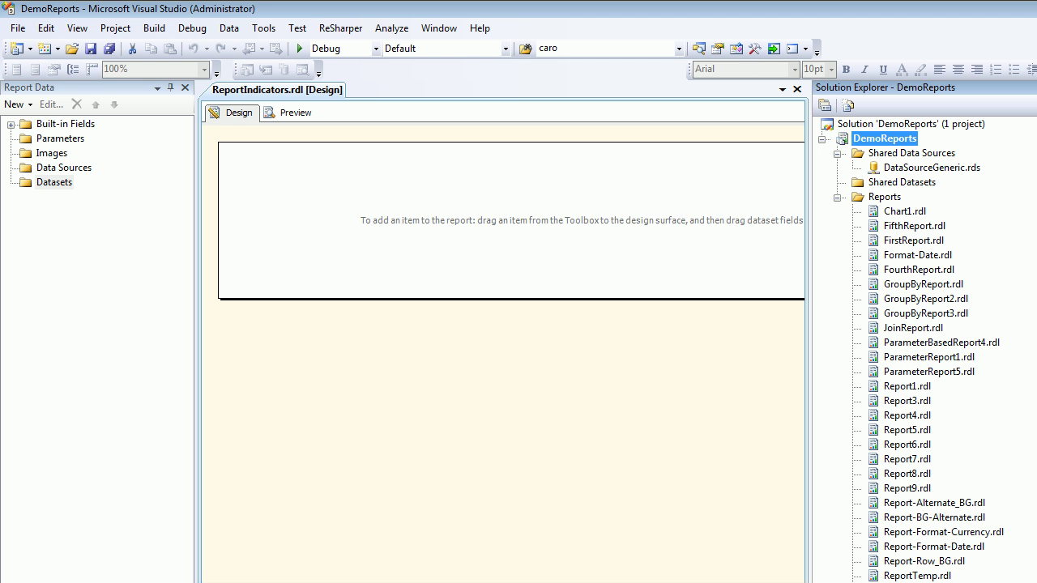
{"action": "left_click", "coordinate": [884, 197]}
{"action": "right_click", "coordinate": [884, 197]}
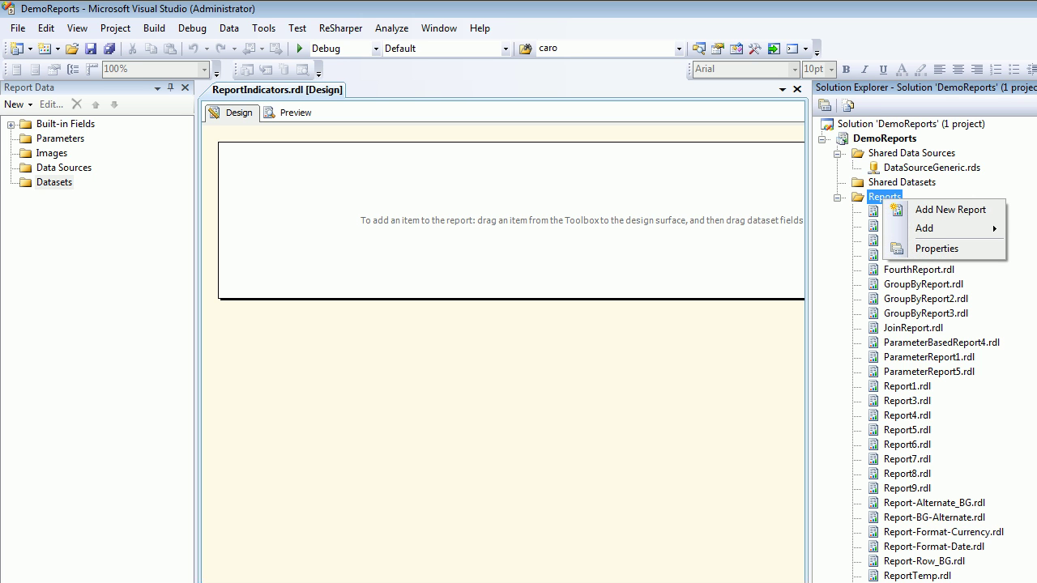
{"action": "mouse_move", "coordinate": [931, 229]}
{"action": "left_click", "coordinate": [1025, 230]}
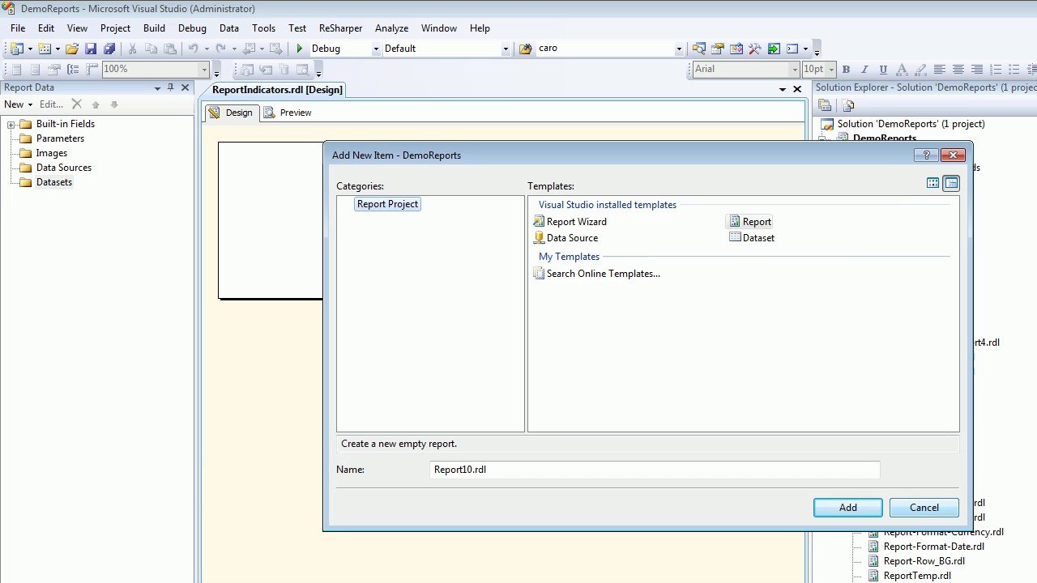
{"action": "key", "text": "Escape"}
{"action": "left_click", "coordinate": [275, 91]}
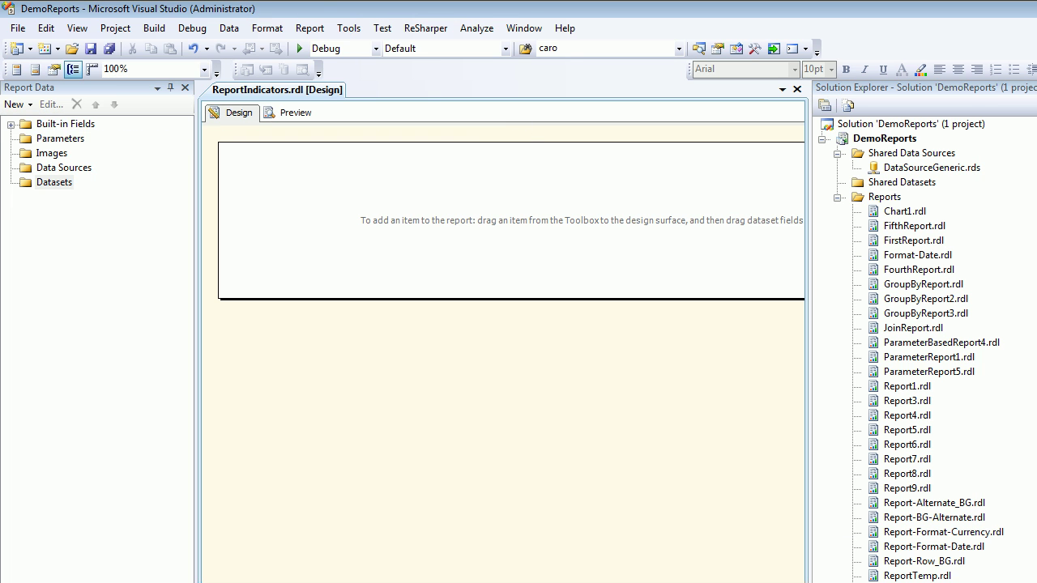
Add a dataset embedded in the report and give it a new data source that references the shared DataSourceGeneric
{"action": "right_click", "coordinate": [56, 181]}
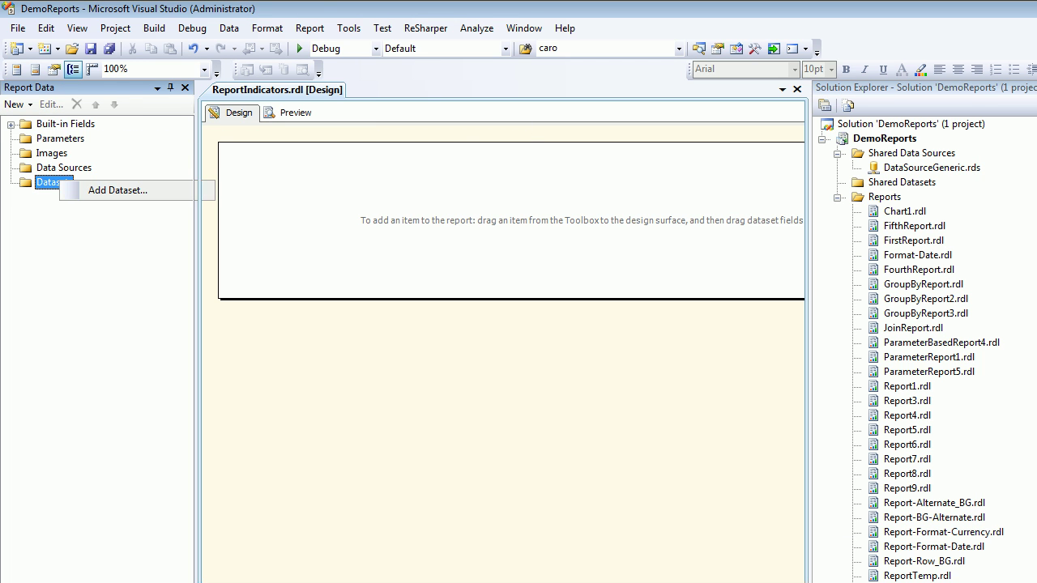
{"action": "left_click", "coordinate": [116, 188]}
{"action": "left_click", "coordinate": [529, 233]}
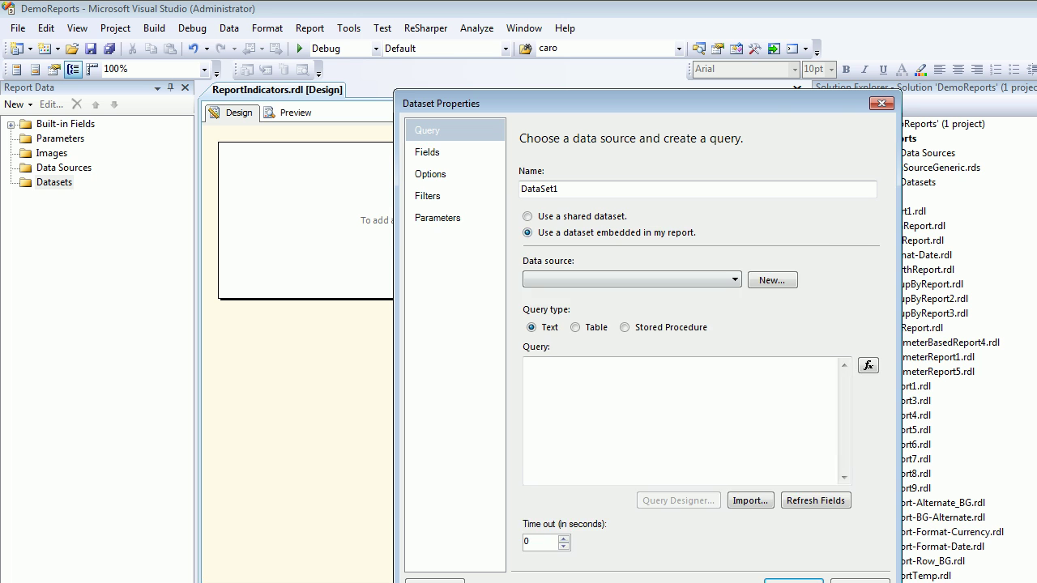
{"action": "left_click", "coordinate": [772, 280]}
{"action": "left_click", "coordinate": [515, 412]}
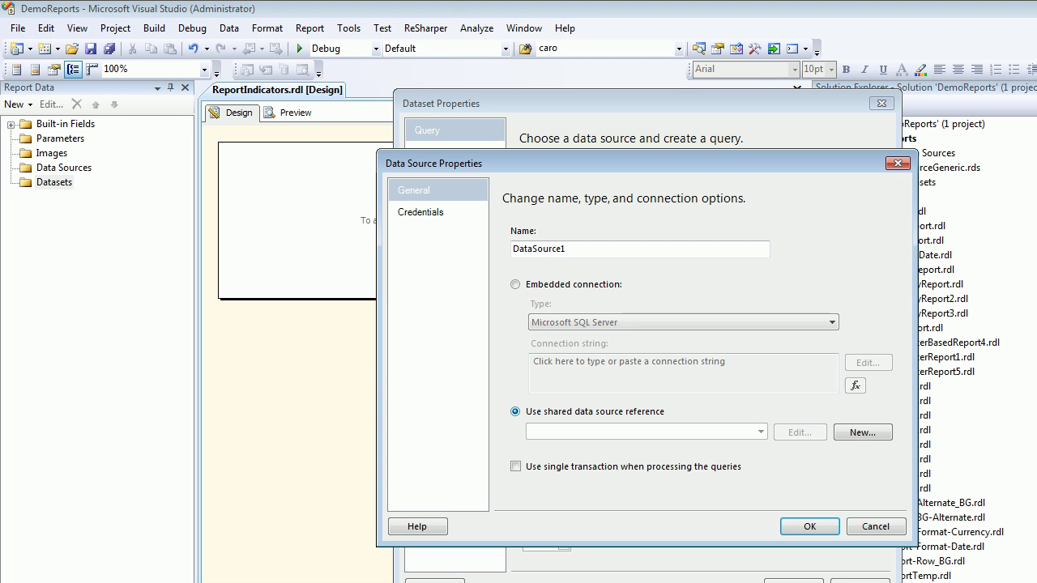
{"action": "left_click", "coordinate": [760, 432]}
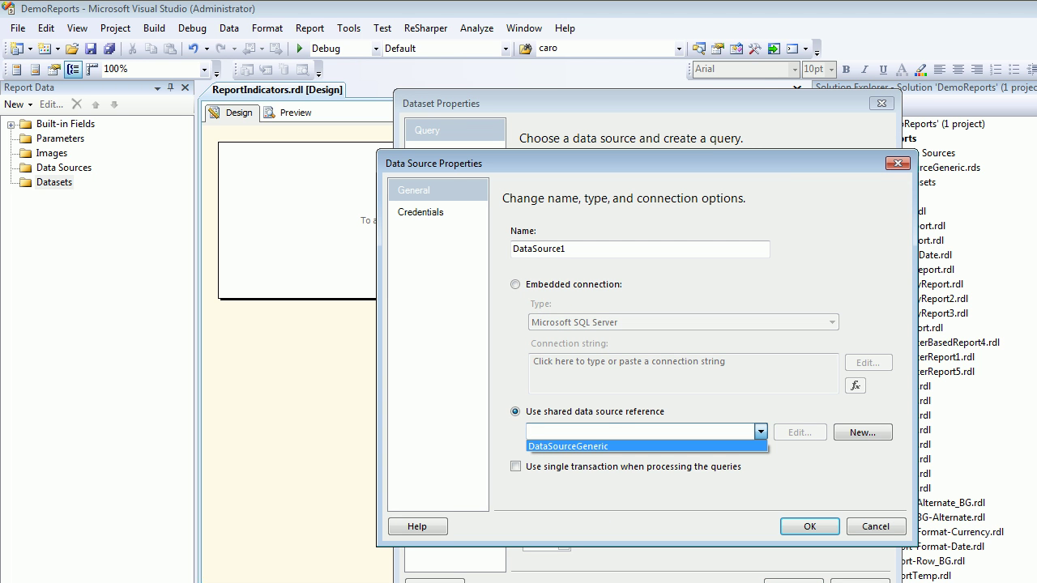
{"action": "left_click", "coordinate": [648, 447]}
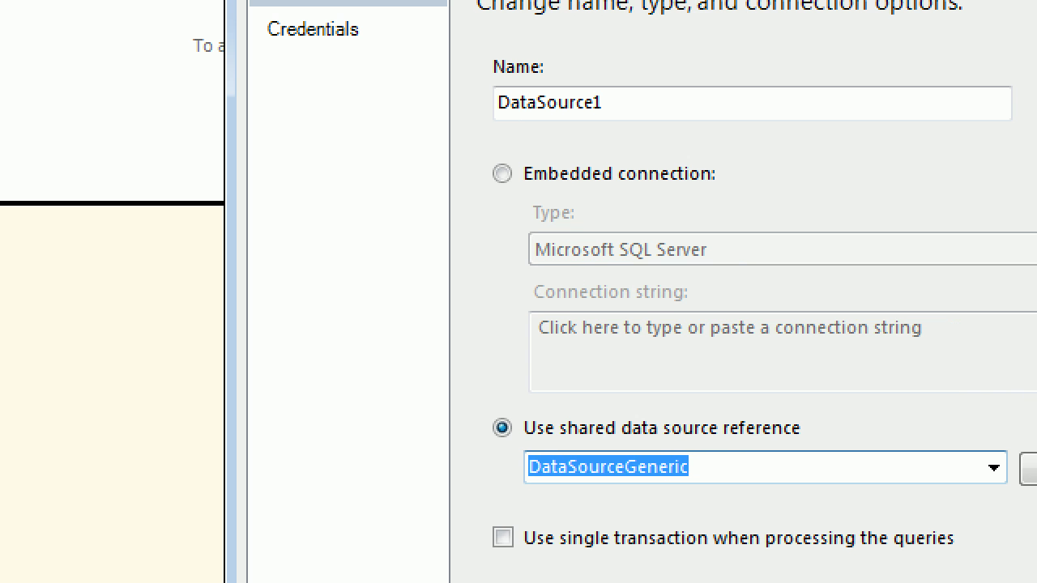
{"action": "mouse_move", "coordinate": [487, 415]}
{"action": "left_mouse_down"}
{"action": "mouse_move", "coordinate": [734, 416]}
{"action": "mouse_move", "coordinate": [421, 551]}
{"action": "mouse_move", "coordinate": [468, 418]}
{"action": "left_mouse_up"}
{"action": "key", "text": "Escape"}
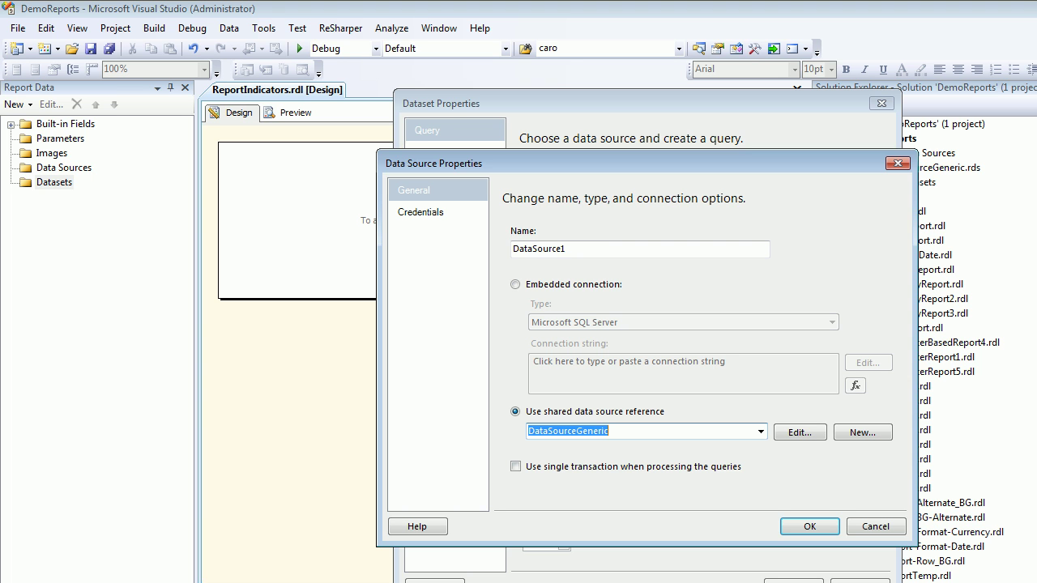
{"action": "key", "text": "ctrl+1"}
{"action": "key", "text": "Escape"}
{"action": "key", "text": "F1"}
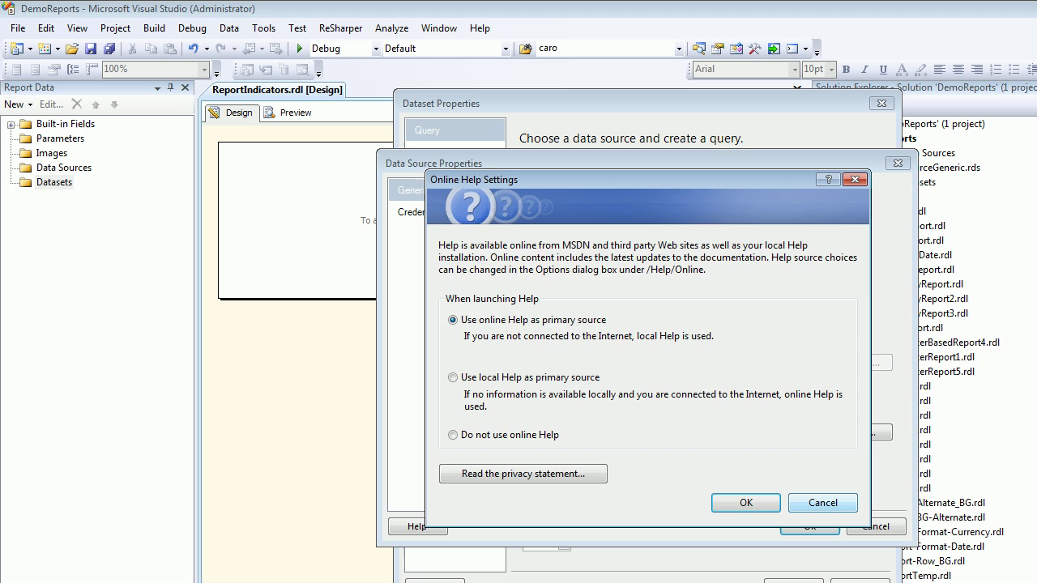
{"action": "key", "text": "Return"}
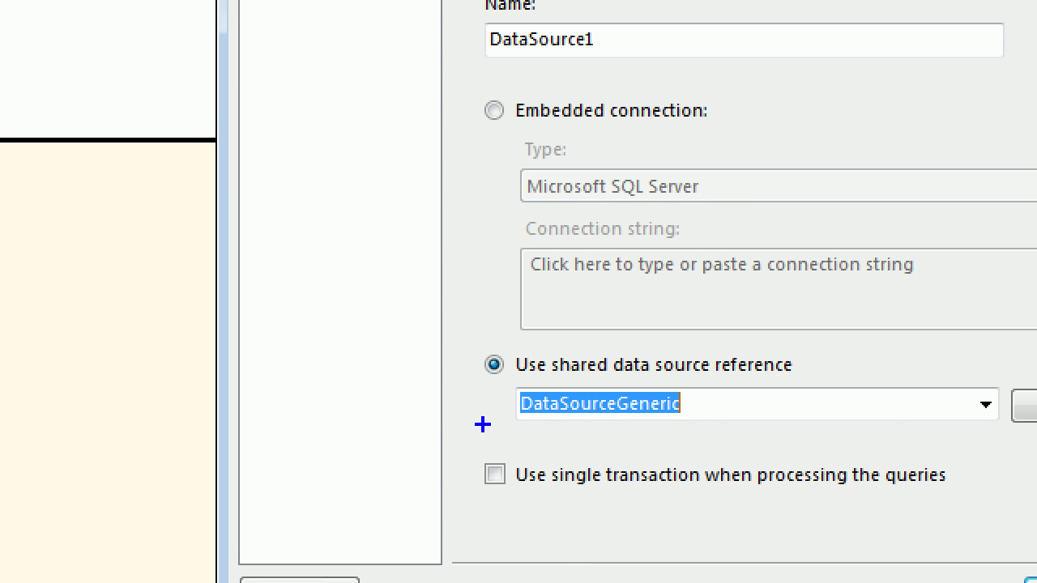
{"action": "left_click_drag", "start_coordinate": [502, 440], "coordinate": [654, 395]}
{"action": "left_click_drag", "start_coordinate": [771, 332], "coordinate": [423, 350]}
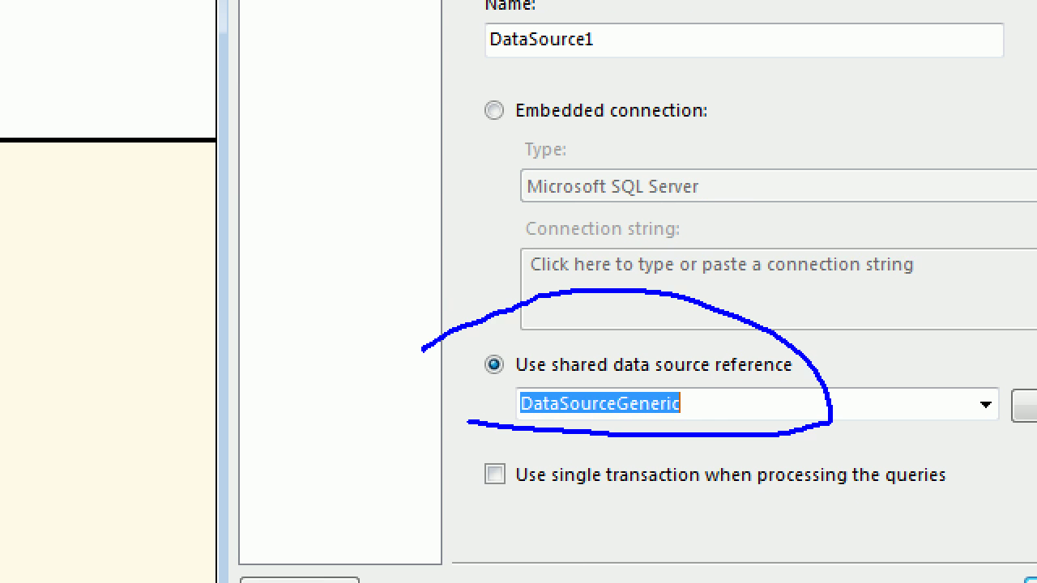
{"action": "key", "text": "Escape"}
Accept the data source properties and the dataset properties to create both in the report
{"action": "left_click", "coordinate": [810, 527]}
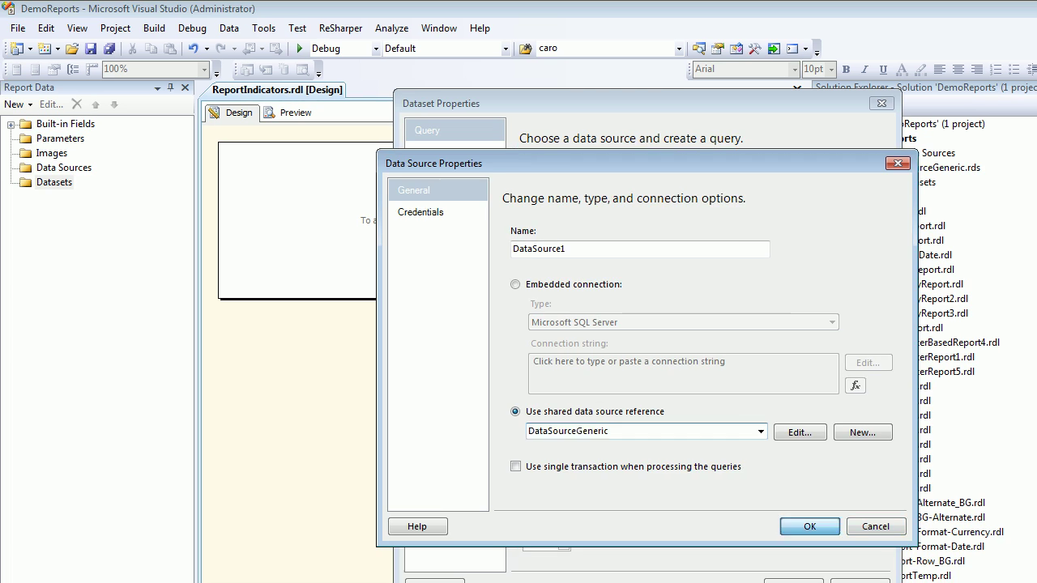
{"action": "left_click", "coordinate": [794, 580]}
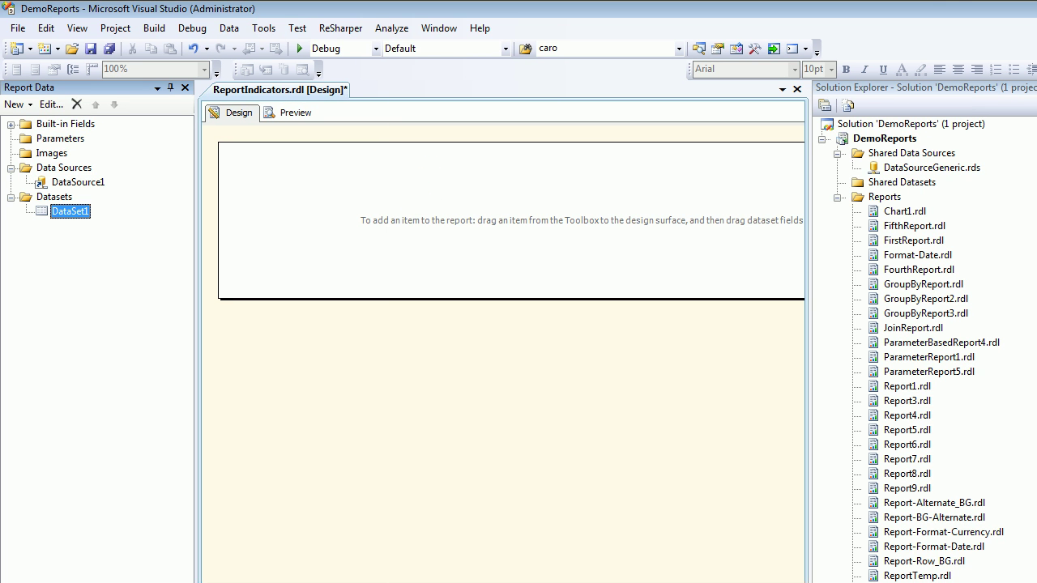
{"action": "left_click_drag", "start_coordinate": [853, 160], "coordinate": [954, 138]}
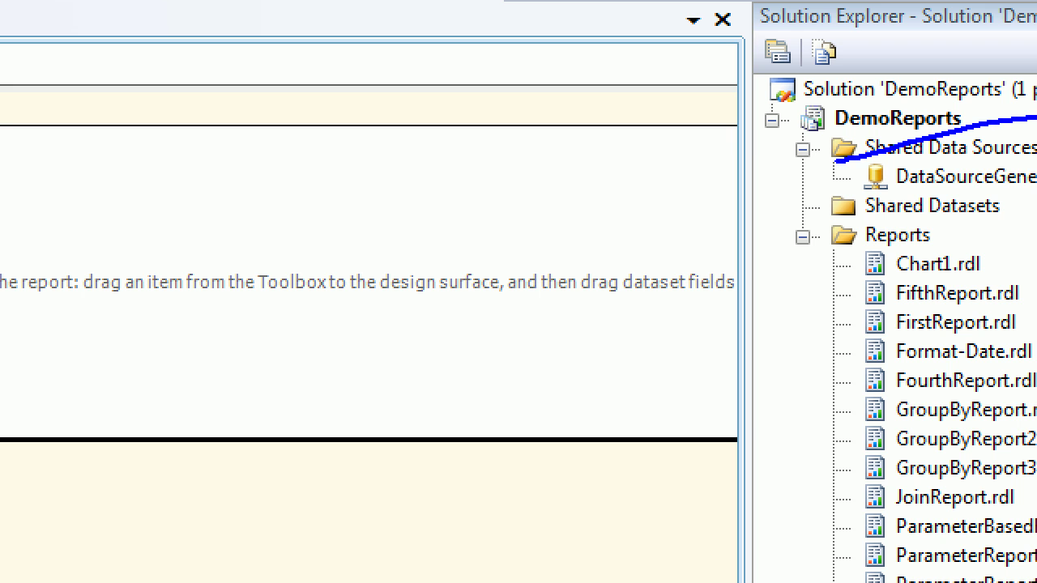
{"action": "mouse_move", "coordinate": [1036, 118]}
{"action": "left_mouse_down"}
{"action": "mouse_move", "coordinate": [858, 195]}
{"action": "mouse_move", "coordinate": [838, 162]}
{"action": "left_mouse_up"}
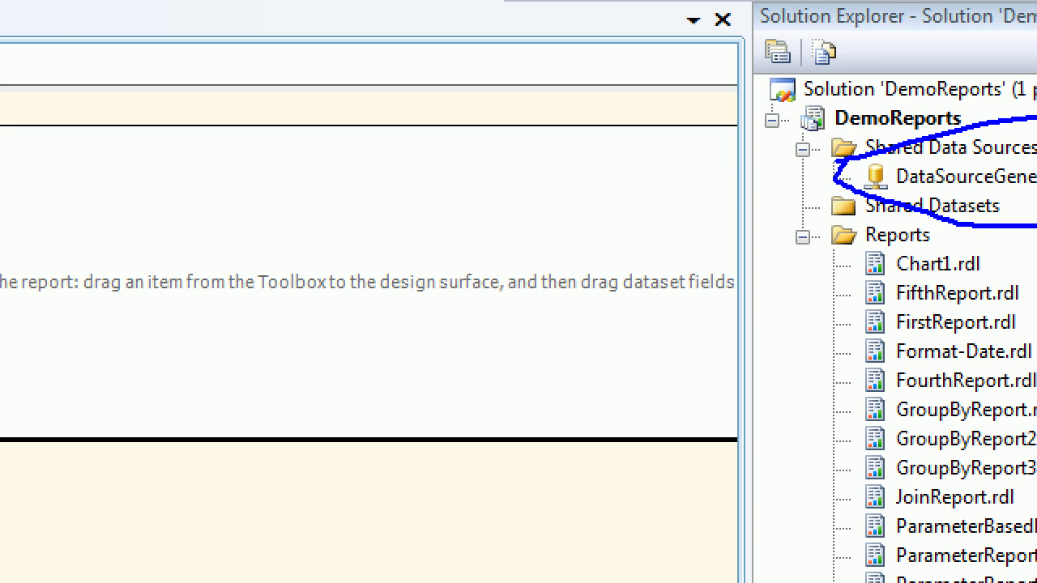
{"action": "key", "text": "Escape"}
Select the shared DataSourceGeneric.rds, then check the .\COOL server and its NORTHWND database in SQL Server Management Studio
{"action": "left_click", "coordinate": [964, 174]}
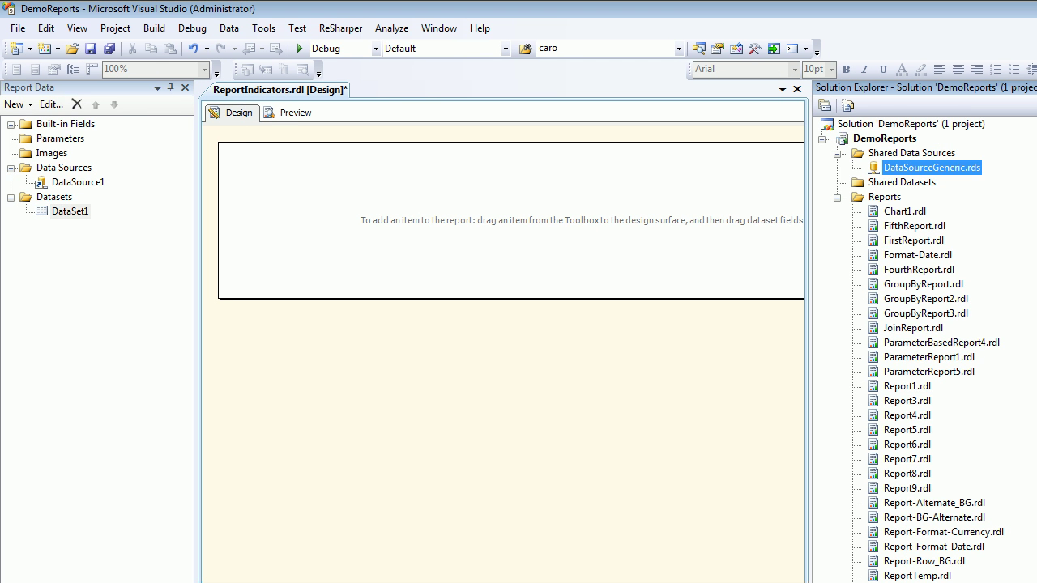
{"action": "key", "text": "alt+Tab"}
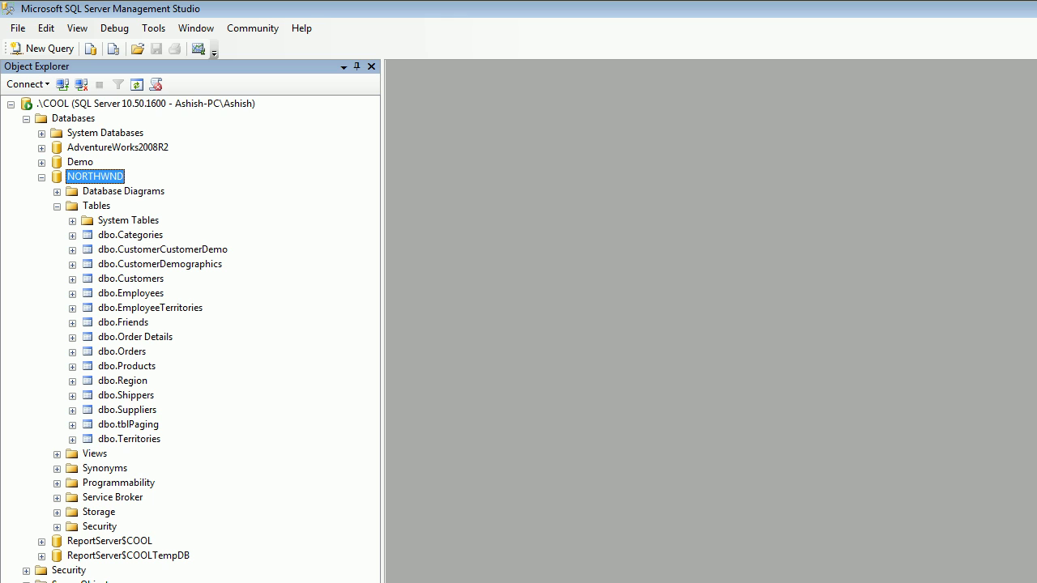
{"action": "left_click", "coordinate": [146, 103]}
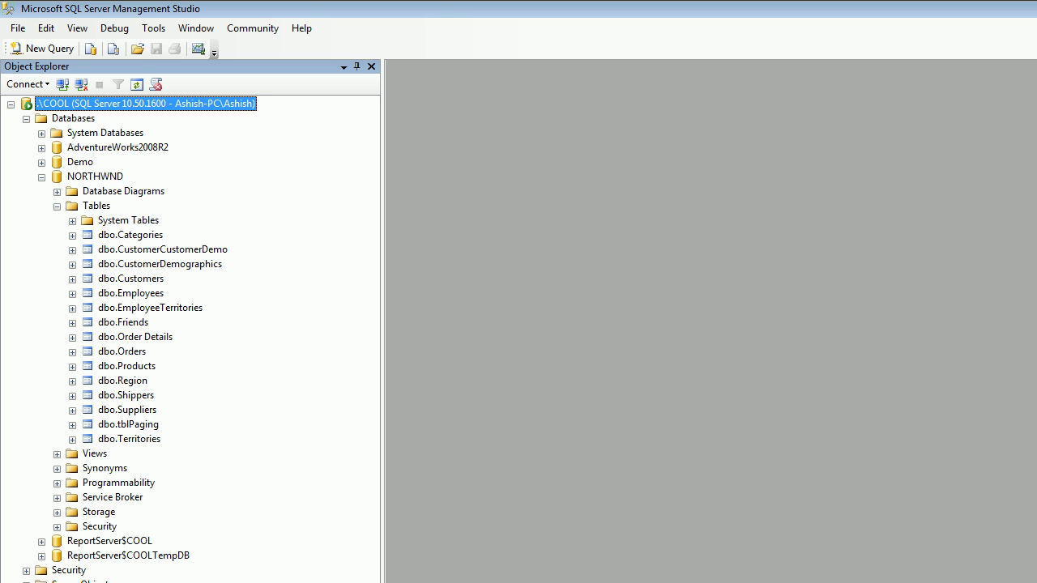
{"action": "left_click", "coordinate": [95, 177]}
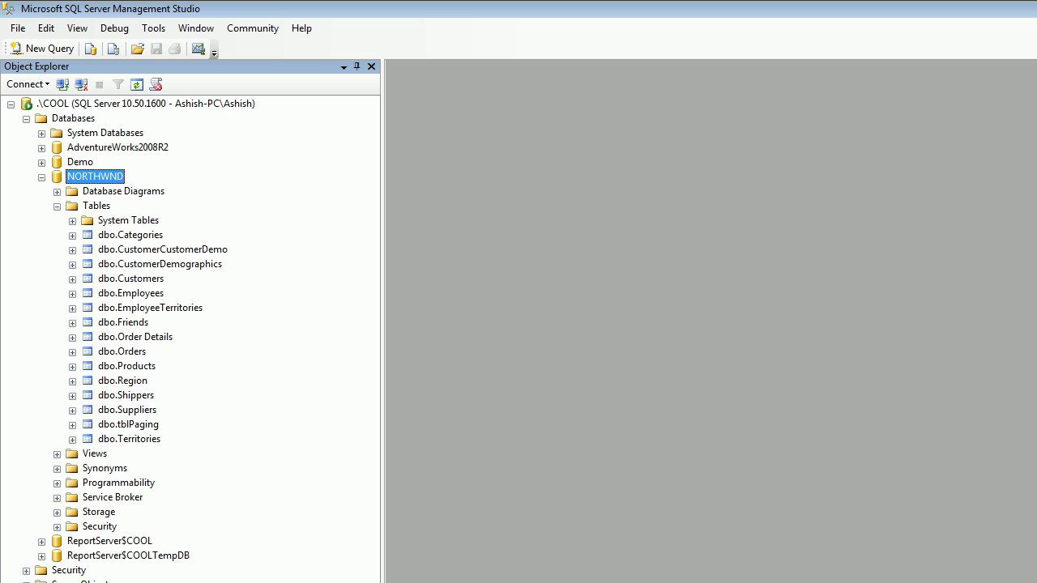
Return to Visual Studio, open the query designer for DataSet1 and add the Products table to the query
{"action": "key", "text": "alt+Tab"}
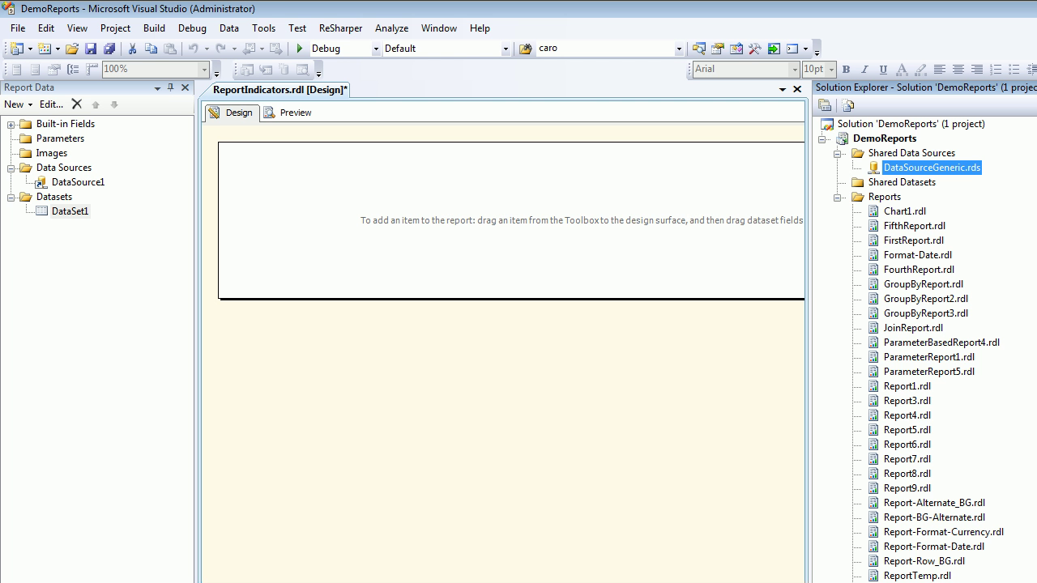
{"action": "right_click", "coordinate": [71, 211]}
{"action": "left_click", "coordinate": [117, 264]}
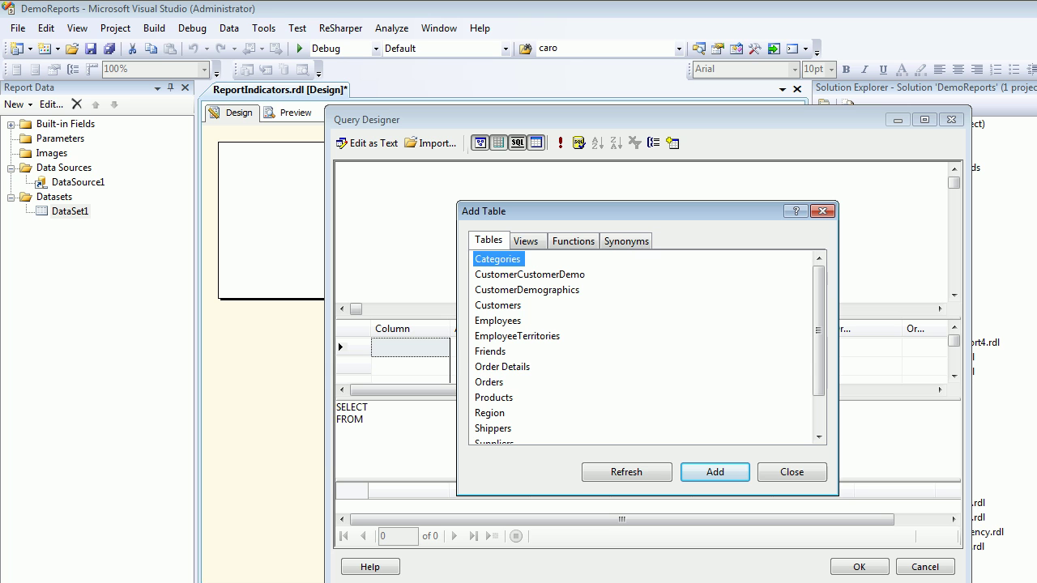
{"action": "left_click", "coordinate": [493, 397]}
{"action": "left_click", "coordinate": [714, 472]}
{"action": "left_click", "coordinate": [791, 472]}
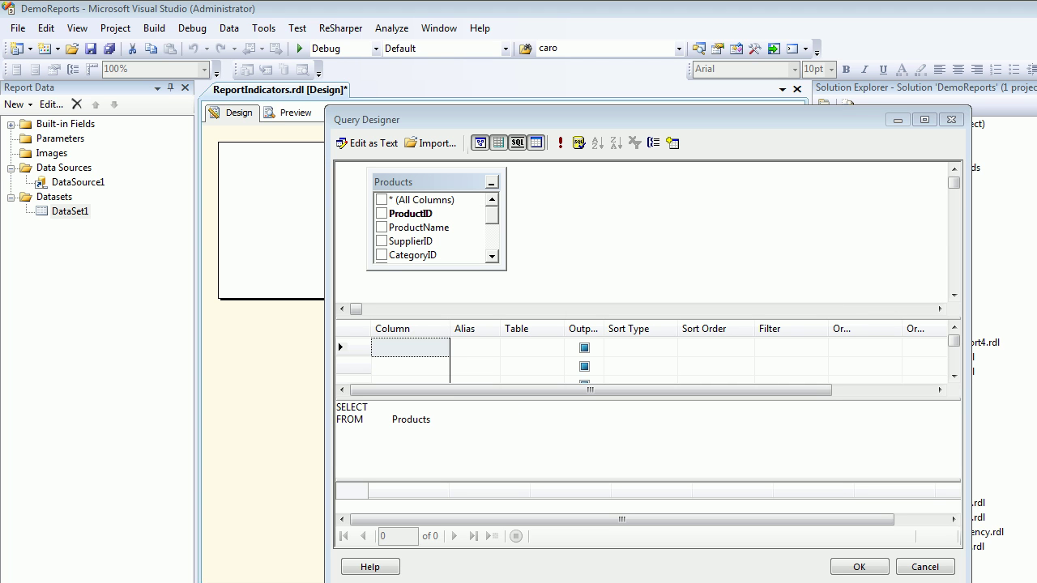
Include the ProductName and UnitsInStock columns of the Products table in the DataSet1 query
{"action": "key", "text": "alt+Tab"}
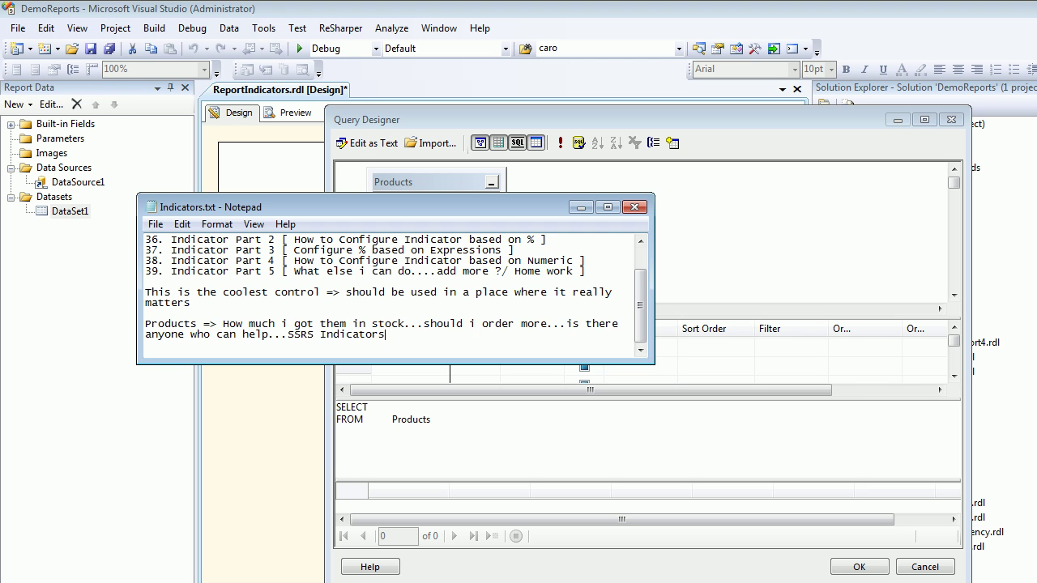
{"action": "key", "text": "alt+Tab"}
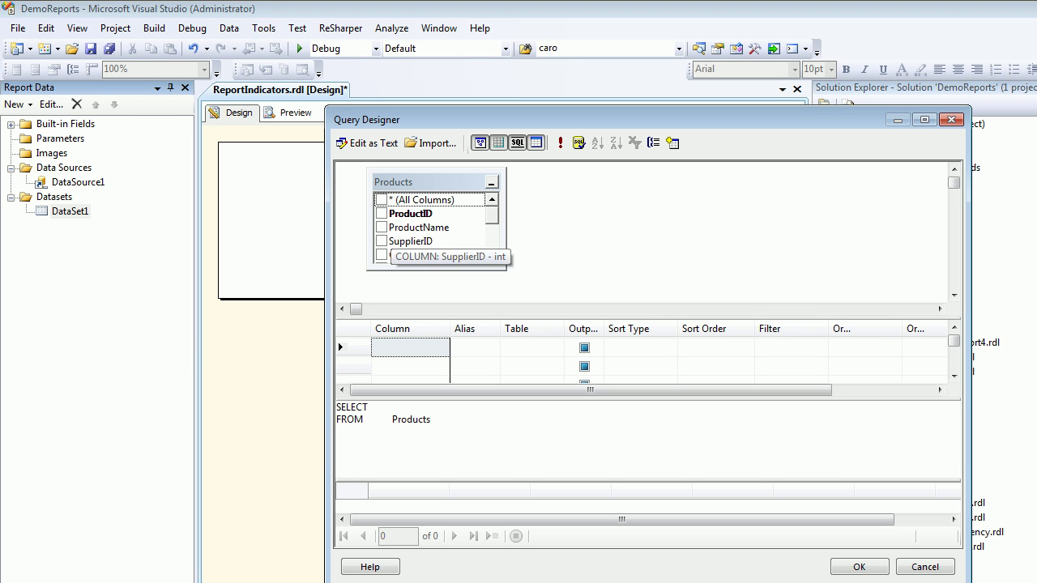
{"action": "left_click", "coordinate": [381, 227]}
{"action": "left_click_drag", "start_coordinate": [450, 269], "coordinate": [450, 296]}
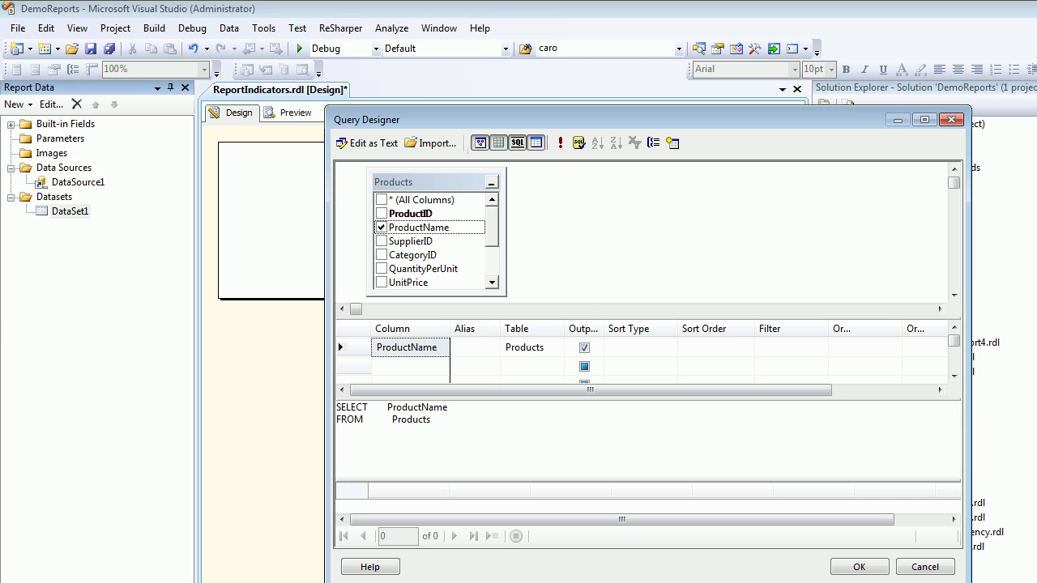
{"action": "left_click", "coordinate": [492, 282]}
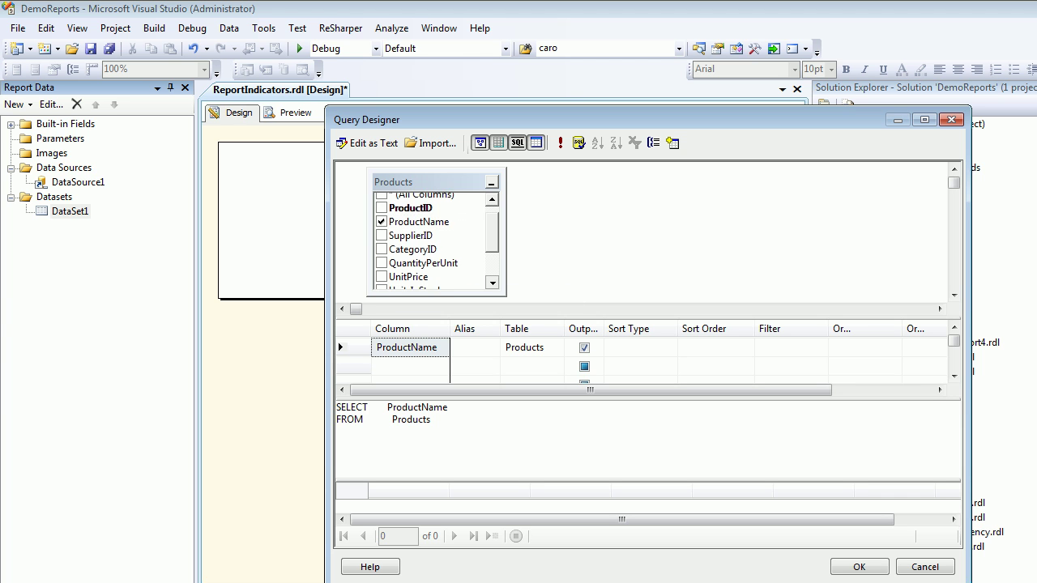
{"action": "left_click", "coordinate": [491, 282]}
{"action": "left_click", "coordinate": [492, 282]}
{"action": "left_click", "coordinate": [381, 255]}
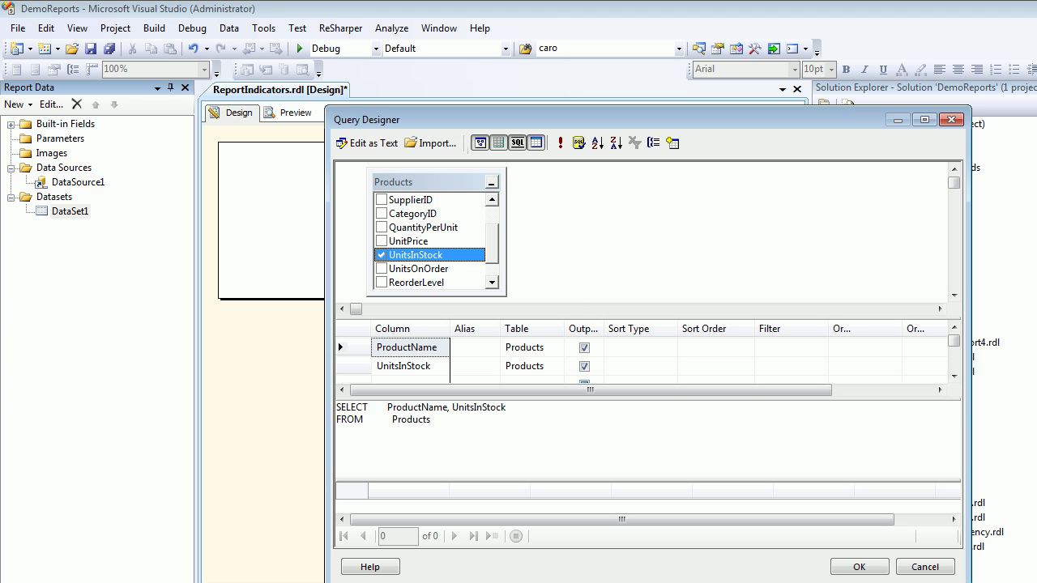
Run the query to test it, accept it, and check the fields listed under DataSet1
{"action": "left_click", "coordinate": [559, 142]}
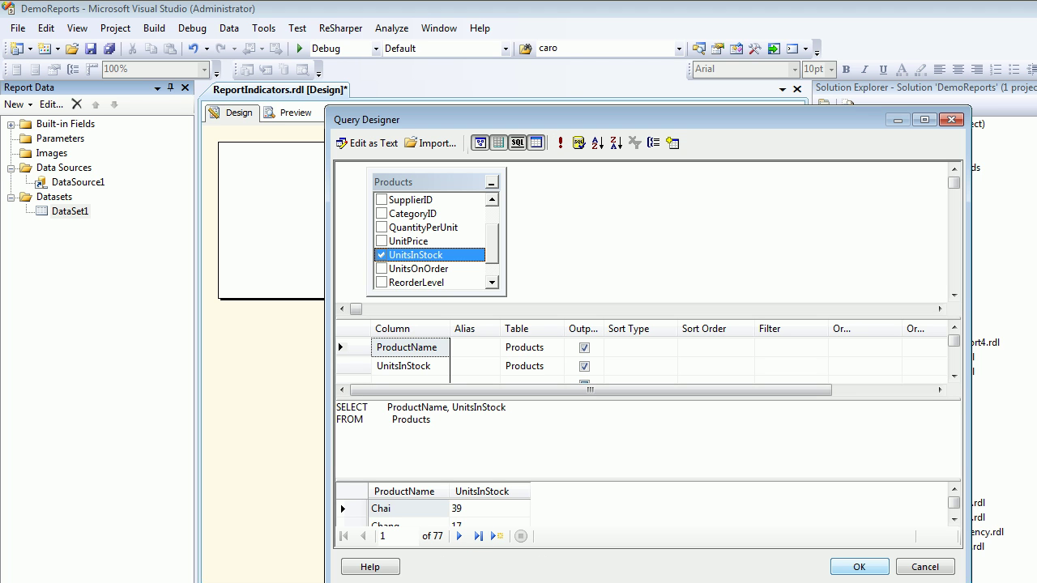
{"action": "left_click", "coordinate": [860, 567]}
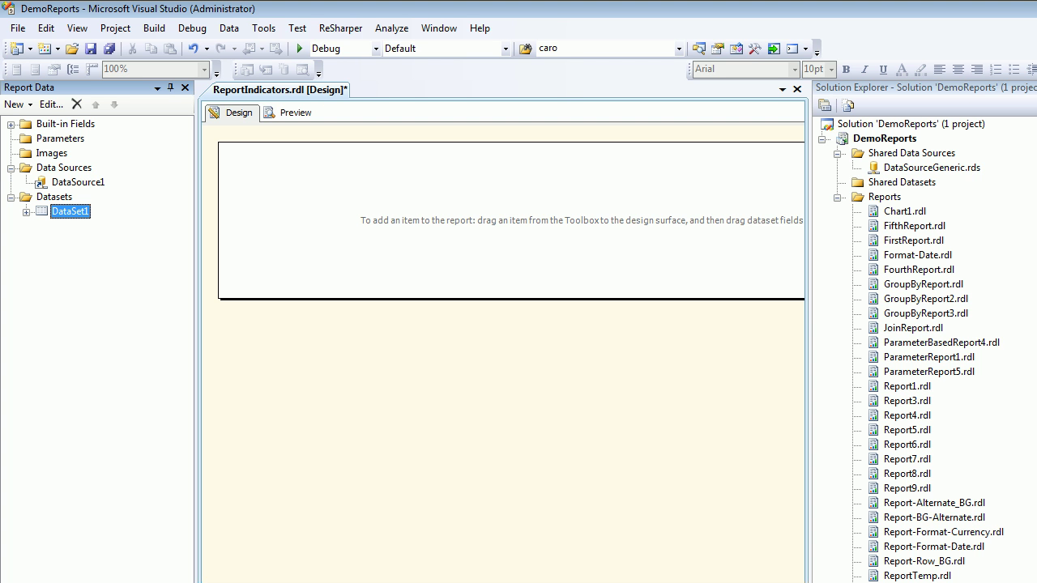
{"action": "key", "text": "Down"}
{"action": "key", "text": "Down"}
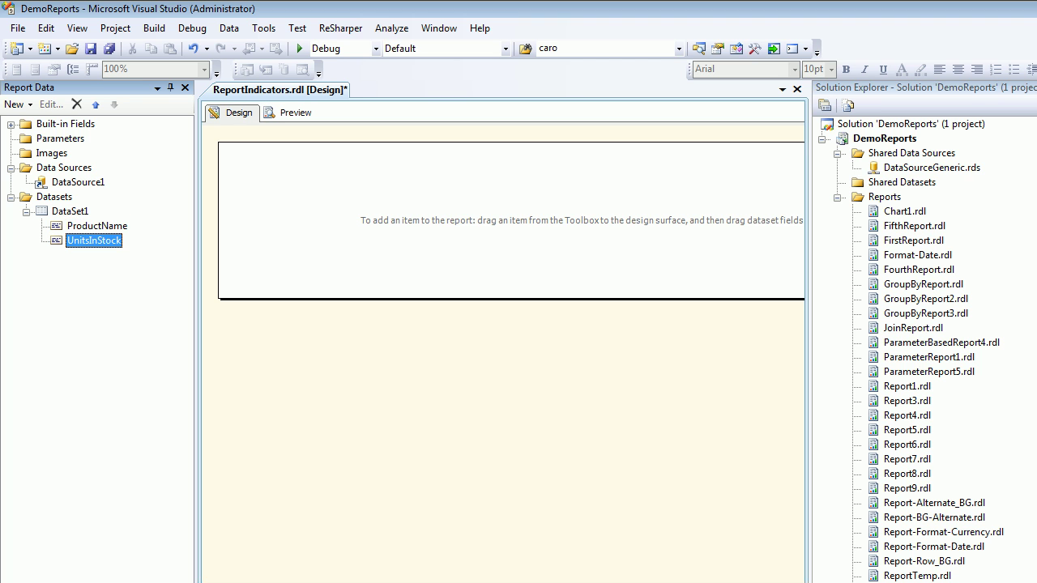
{"action": "key", "text": "Up"}
{"action": "key", "text": "Down"}
Insert a table near the upper edge of the report body and widen it across most of the body
{"action": "key", "text": "ctrl+alt+x"}
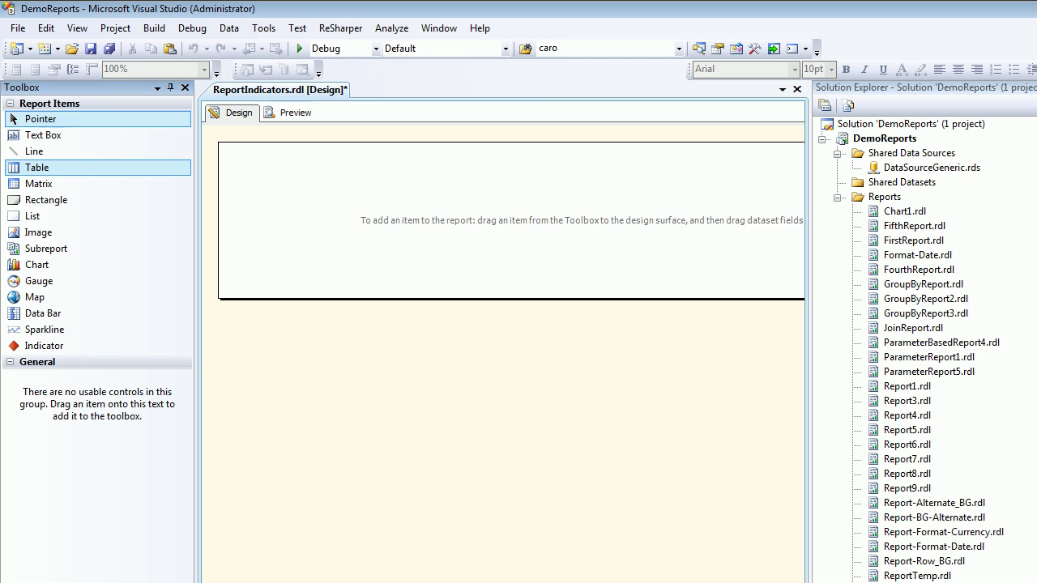
{"action": "left_click_drag", "start_coordinate": [37, 168], "coordinate": [244, 207]}
{"action": "left_click", "coordinate": [229, 187]}
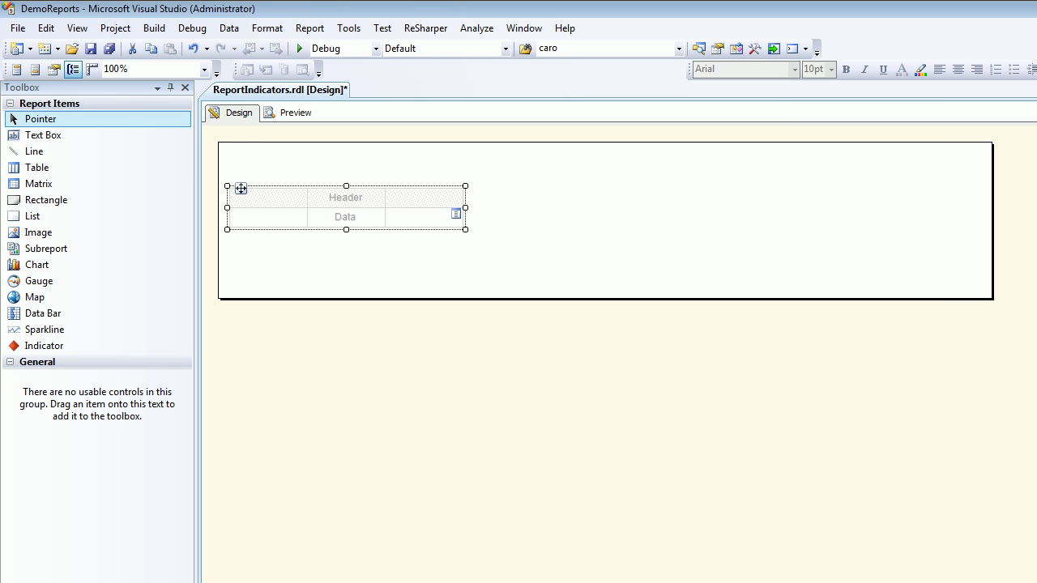
{"action": "left_click_drag", "start_coordinate": [465, 208], "coordinate": [728, 207]}
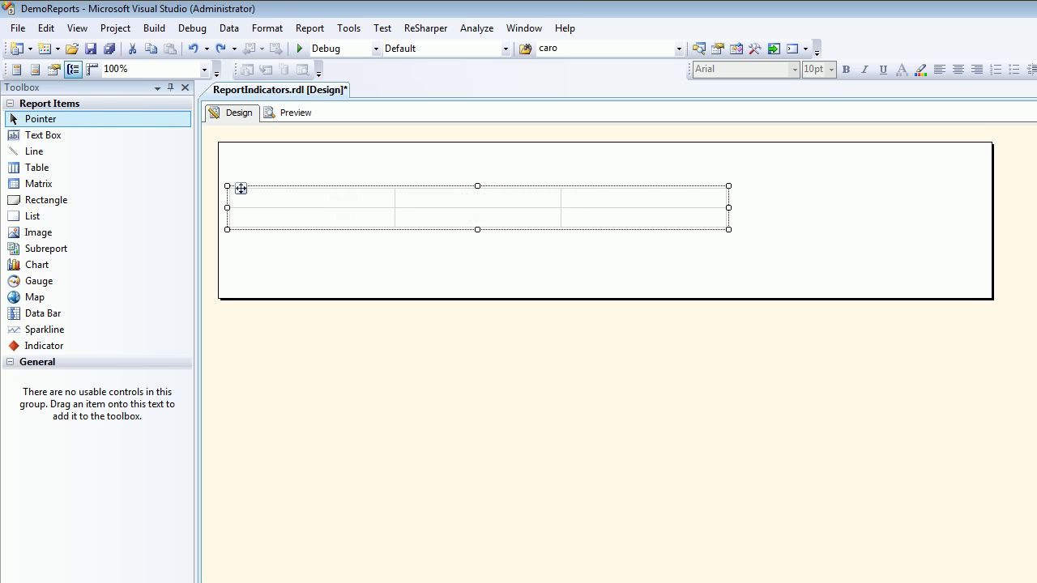
Fill the data row's first cell with the ProductName field and its second cell with UnitsInStock
{"action": "left_click", "coordinate": [233, 215]}
{"action": "left_click_drag", "start_coordinate": [312, 212], "coordinate": [312, 216]}
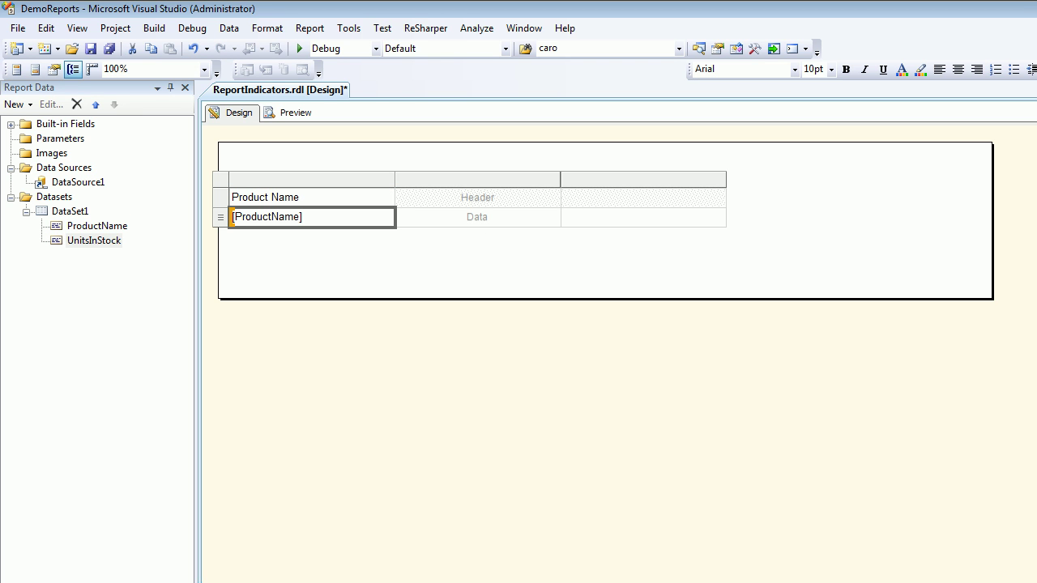
{"action": "left_click_drag", "start_coordinate": [94, 239], "coordinate": [474, 216]}
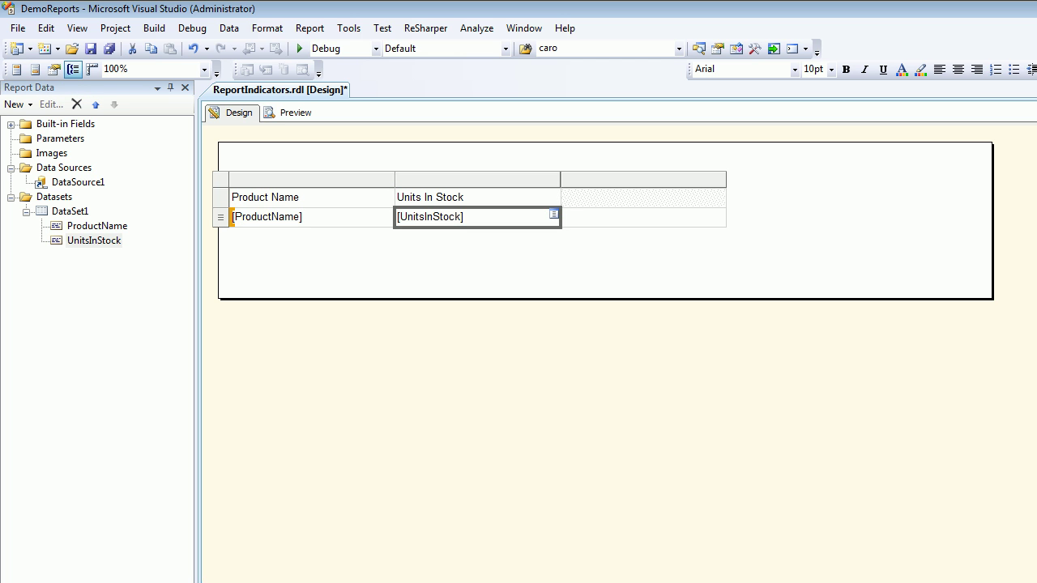
Give the table's header row a turquoise background colour and save the report
{"action": "left_click", "coordinate": [643, 198]}
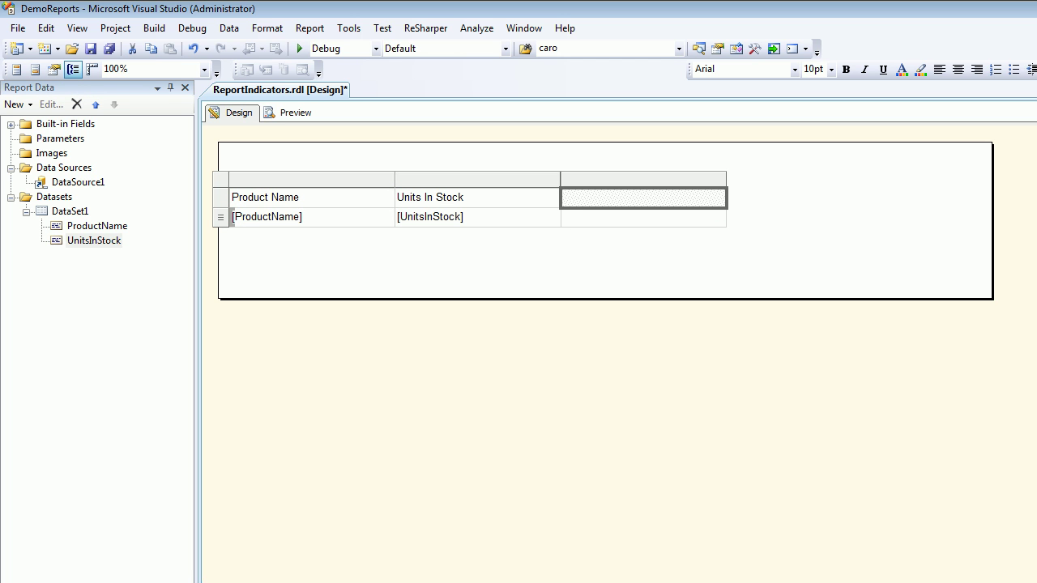
{"action": "left_click", "coordinate": [240, 197]}
{"action": "left_click", "coordinate": [221, 197]}
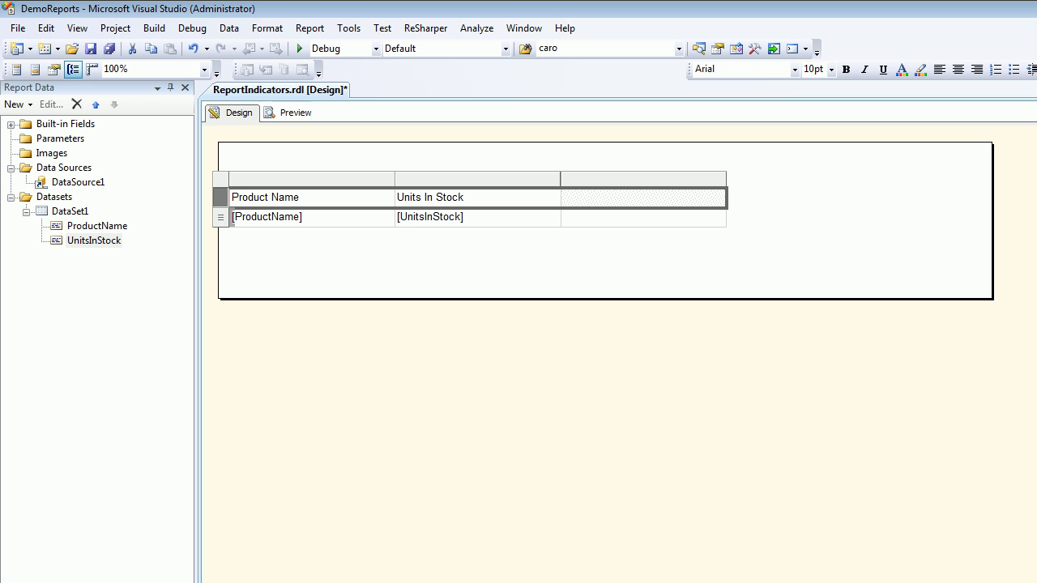
{"action": "key", "text": "F4"}
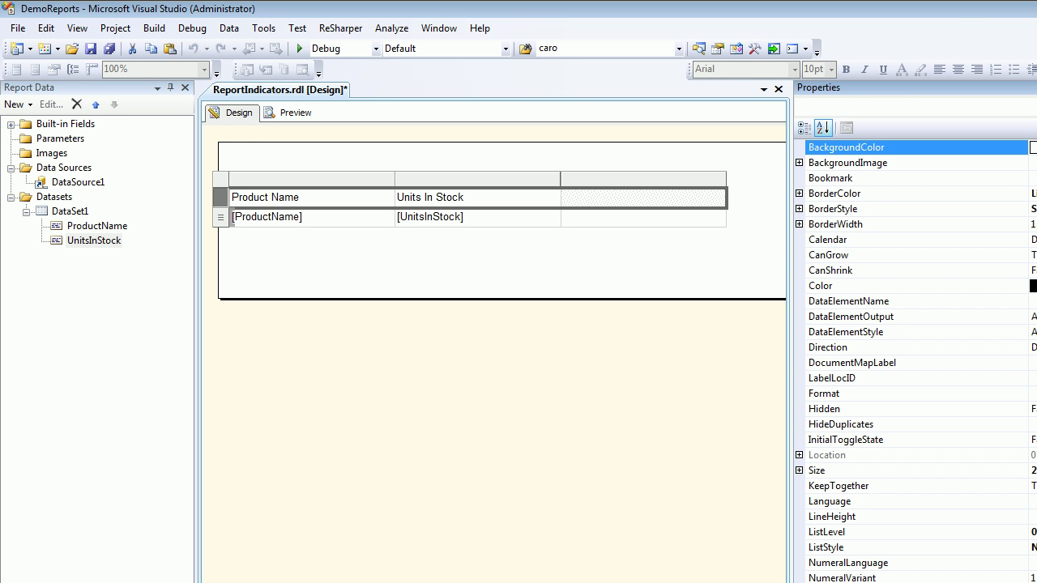
{"action": "left_click", "coordinate": [1035, 147]}
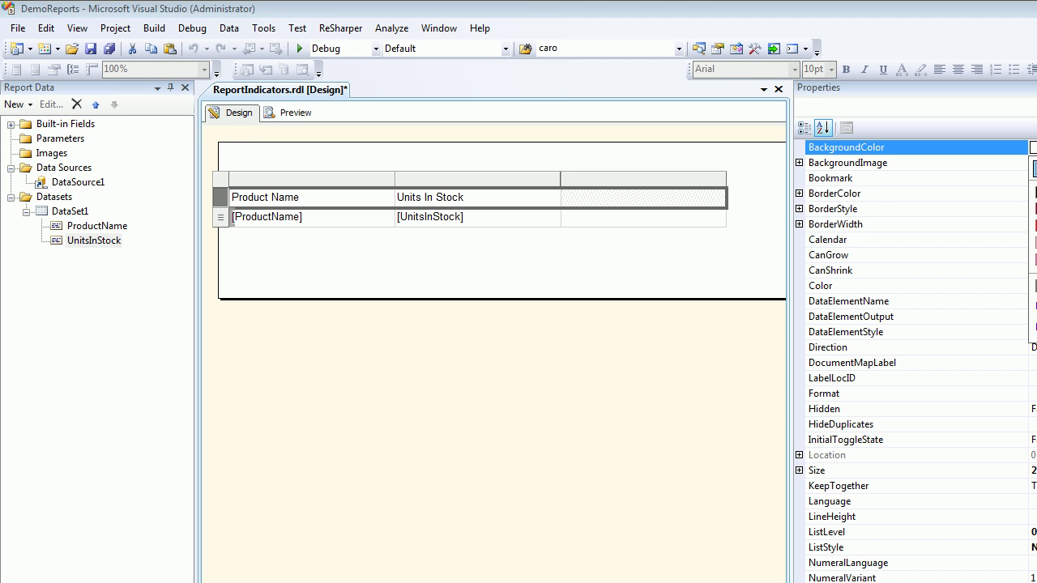
{"action": "left_click", "coordinate": [1036, 242]}
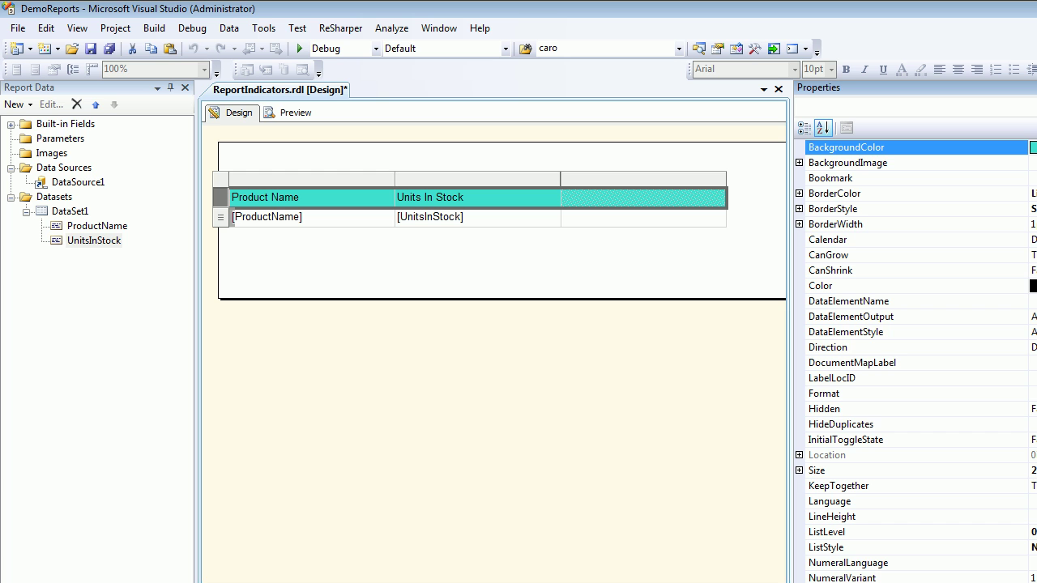
{"action": "key", "text": "ctrl+s"}
Preview the report and look through the product names and stock quantities on both pages
{"action": "left_click", "coordinate": [289, 114]}
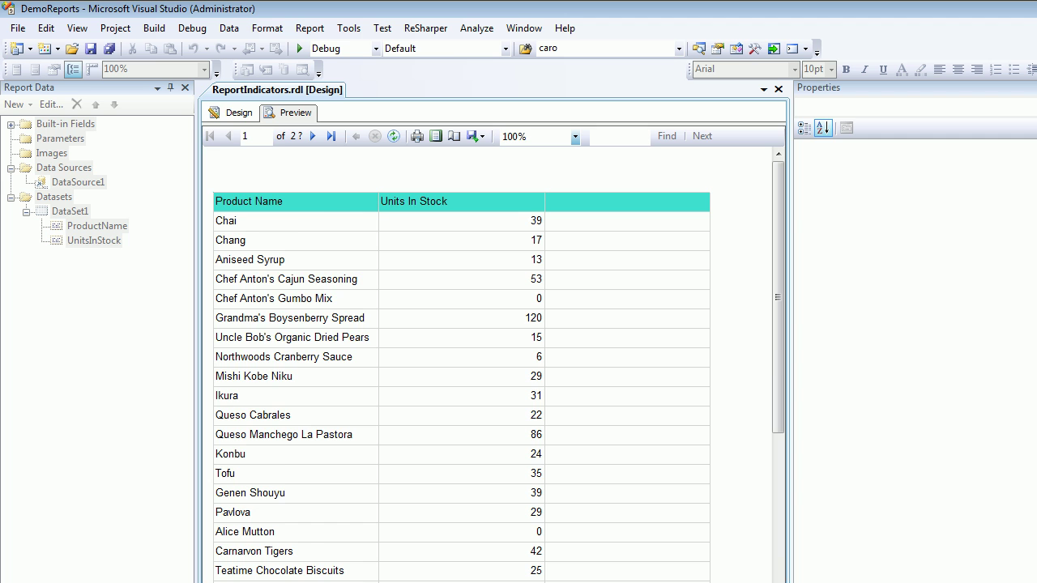
{"action": "scroll", "coordinate": [495, 364], "scroll_direction": "down", "scroll_amount": 1}
{"action": "scroll", "coordinate": [494, 365], "scroll_direction": "up", "scroll_amount": 1}
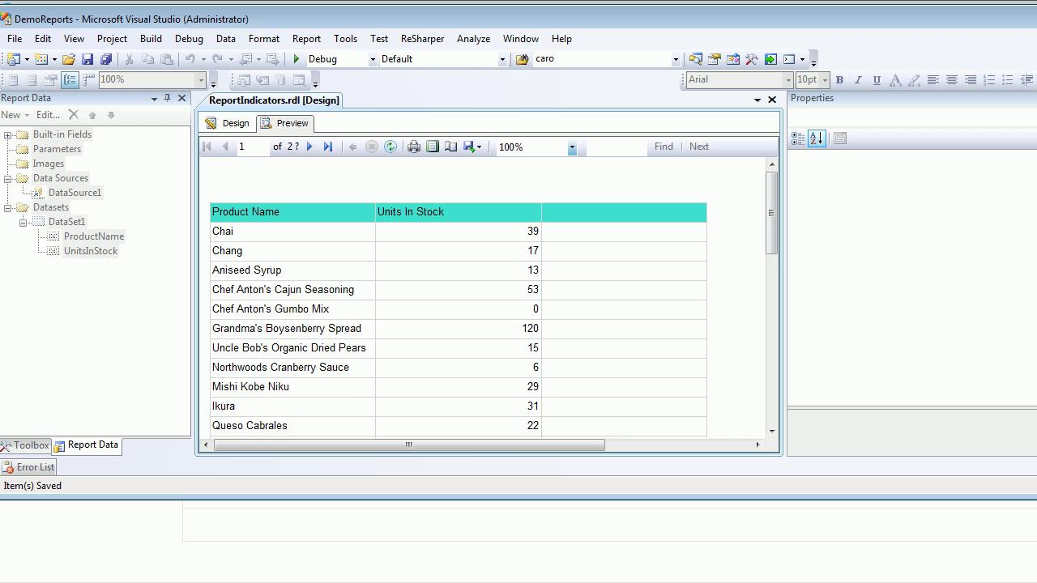
{"action": "scroll", "coordinate": [486, 300], "scroll_direction": "down", "scroll_amount": 3}
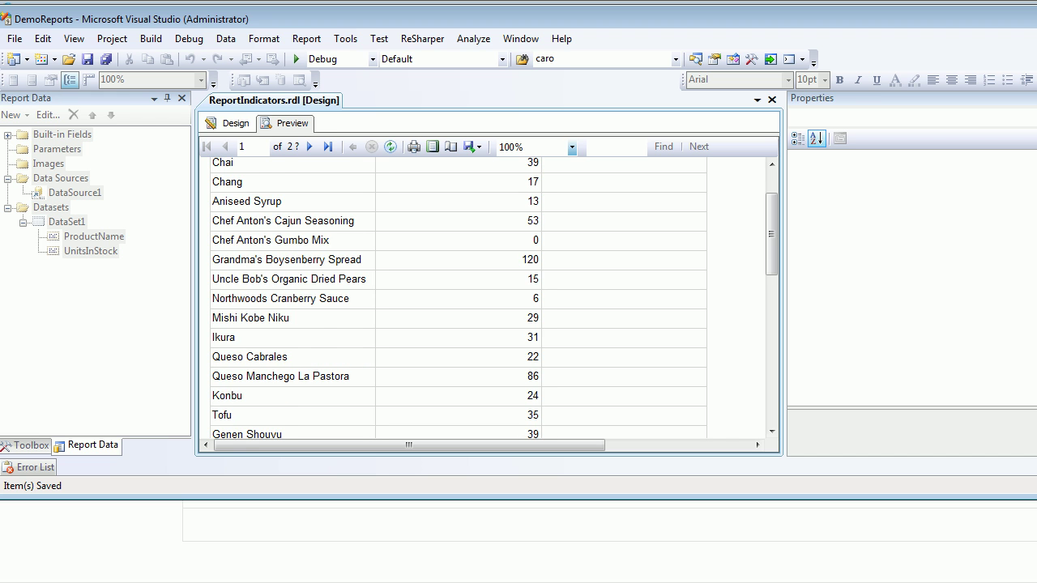
{"action": "scroll", "coordinate": [486, 299], "scroll_direction": "down", "scroll_amount": 12}
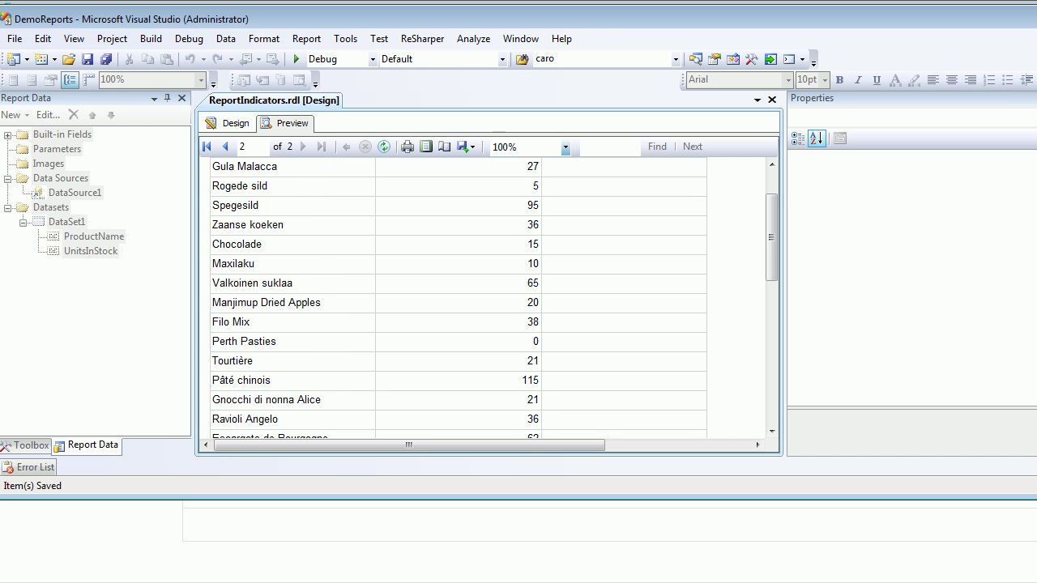
{"action": "scroll", "coordinate": [487, 300], "scroll_direction": "down", "scroll_amount": 10}
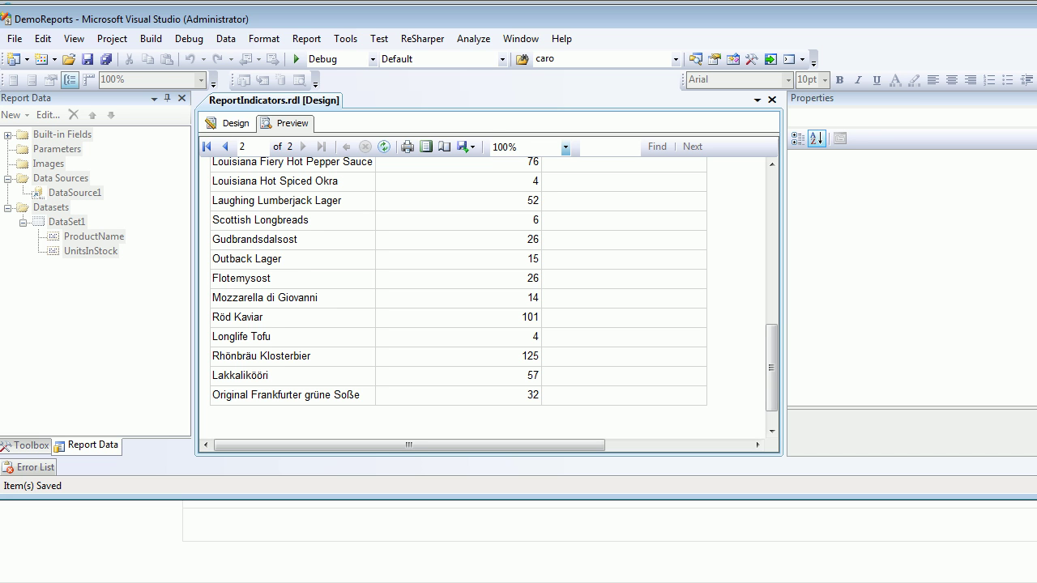
{"action": "key", "text": "super+Up"}
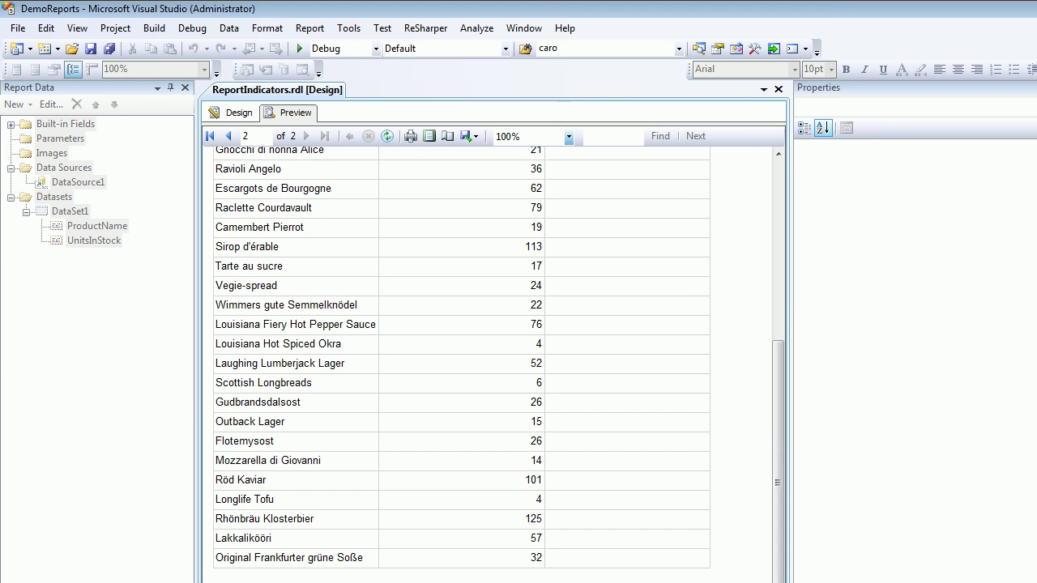
{"action": "scroll", "coordinate": [486, 356], "scroll_direction": "up", "scroll_amount": 10}
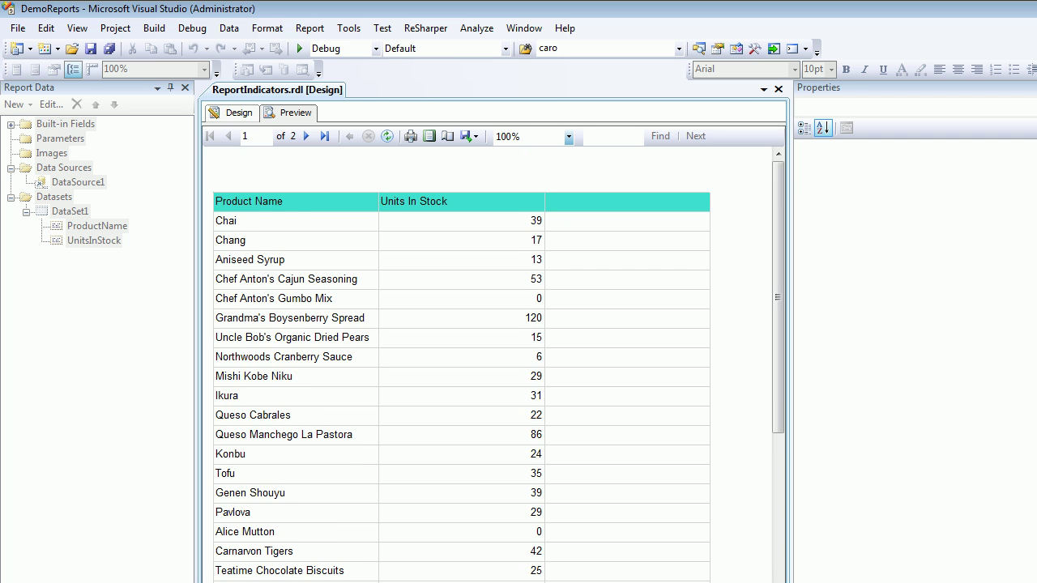
Return to the report design and insert a 3 Traffic Lights (Unrimmed) indicator in the data row's empty third cell
{"action": "left_click", "coordinate": [231, 113]}
{"action": "left_click", "coordinate": [717, 214]}
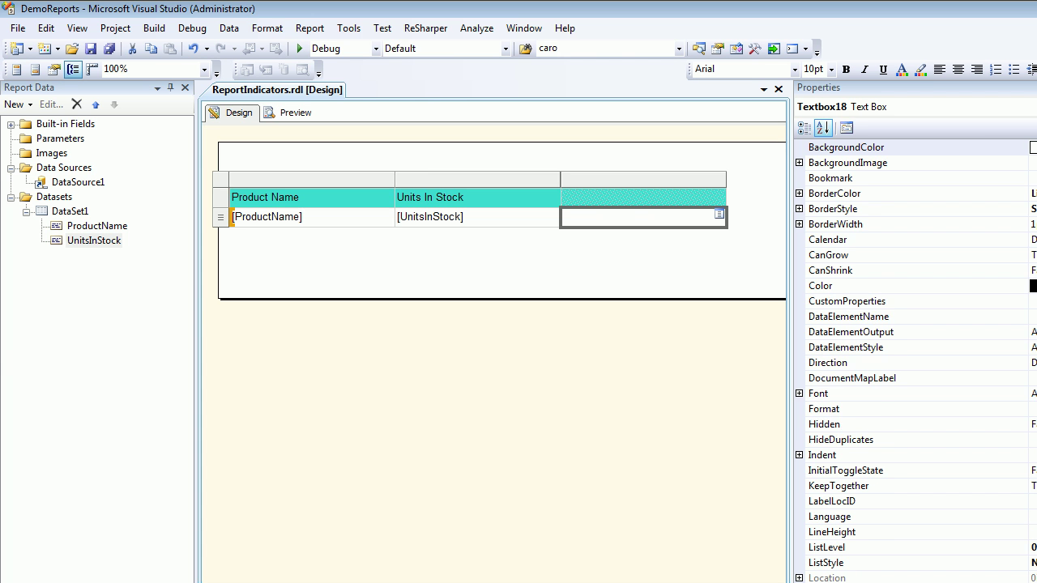
{"action": "key", "text": "ctrl+alt+x"}
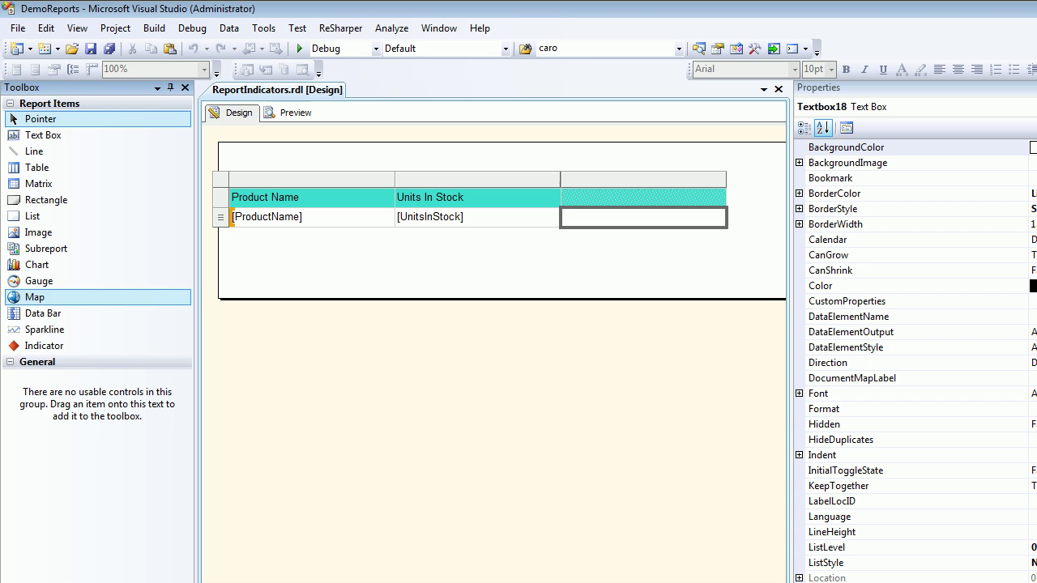
{"action": "left_click", "coordinate": [44, 345]}
{"action": "left_click_drag", "start_coordinate": [44, 346], "coordinate": [644, 217]}
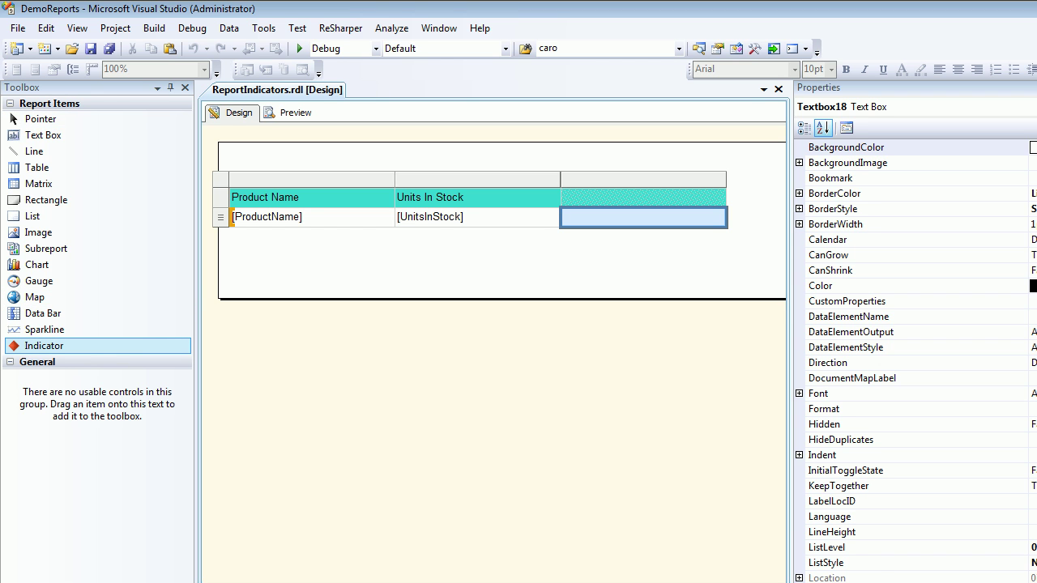
{"action": "left_click_drag", "start_coordinate": [644, 217], "coordinate": [643, 217]}
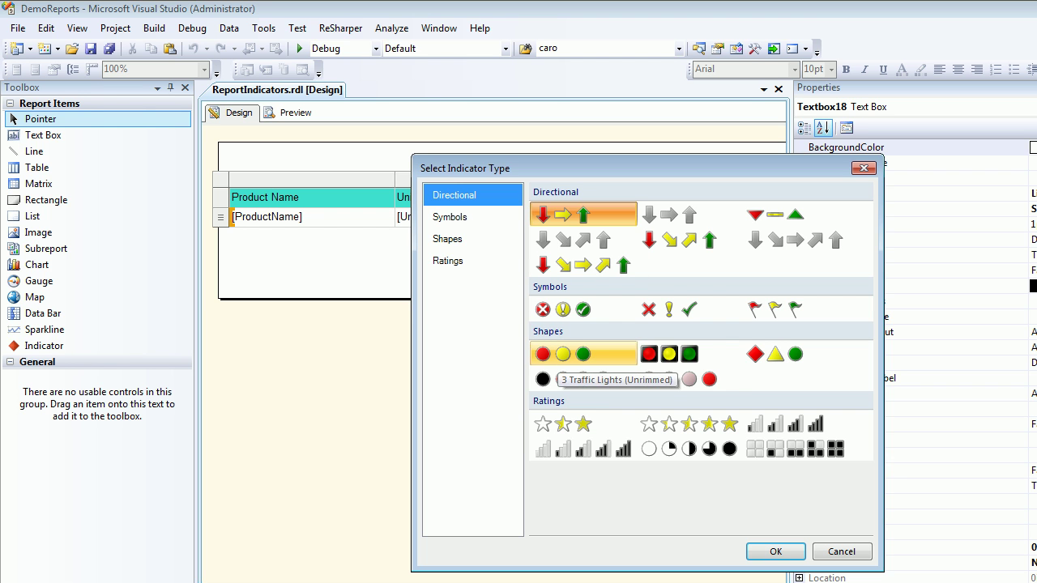
{"action": "left_click", "coordinate": [567, 357]}
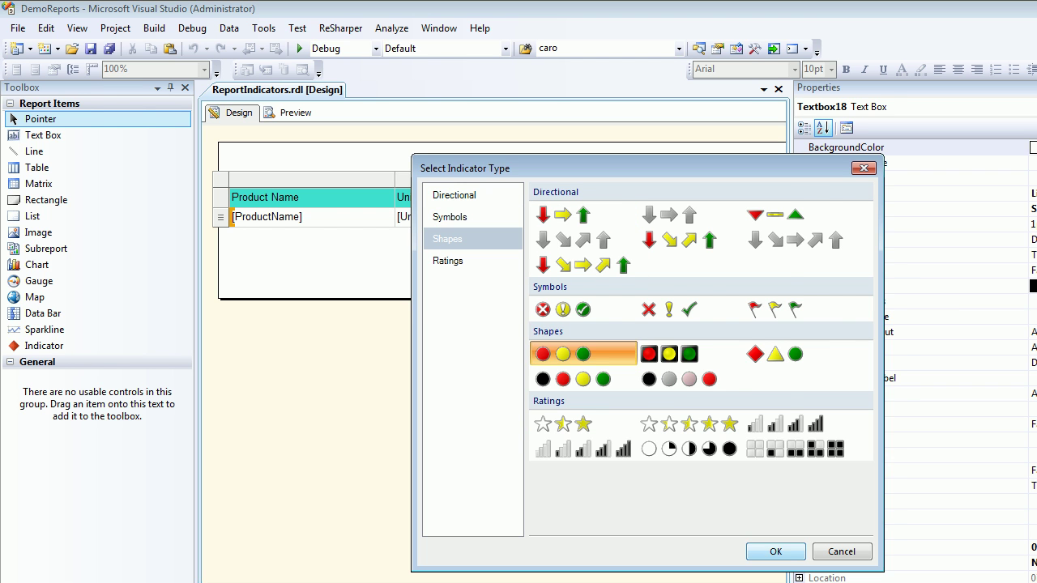
{"action": "left_click", "coordinate": [775, 552]}
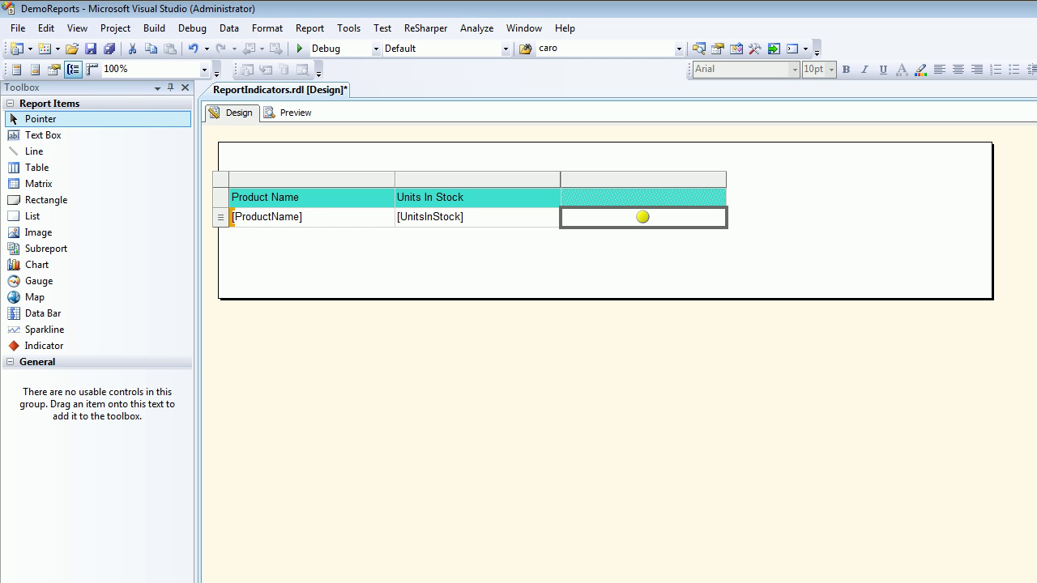
Base the indicator's value on the UnitsInStock field, save the report and preview it
{"action": "left_click", "coordinate": [642, 217]}
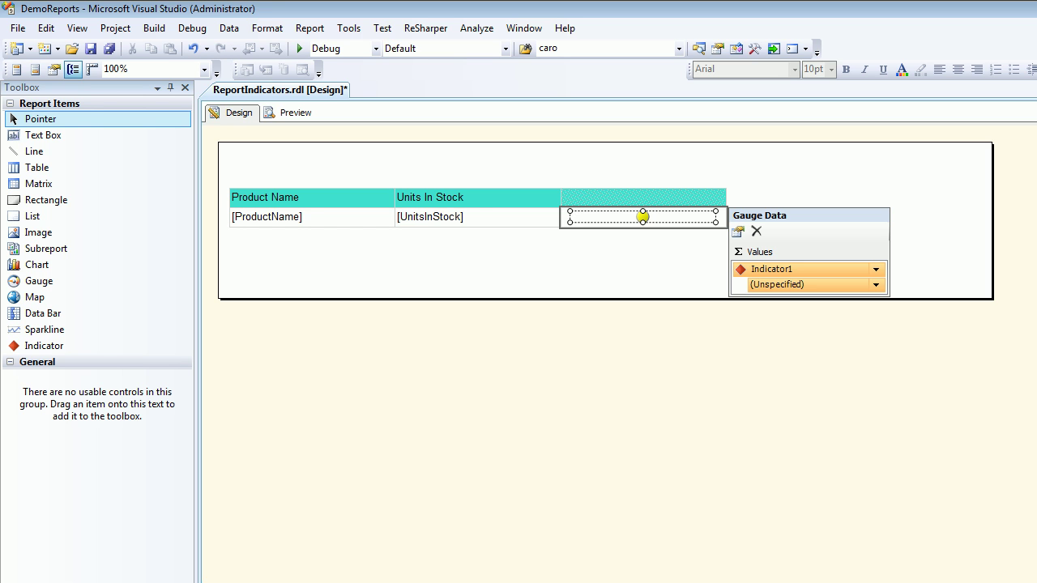
{"action": "left_click", "coordinate": [876, 285]}
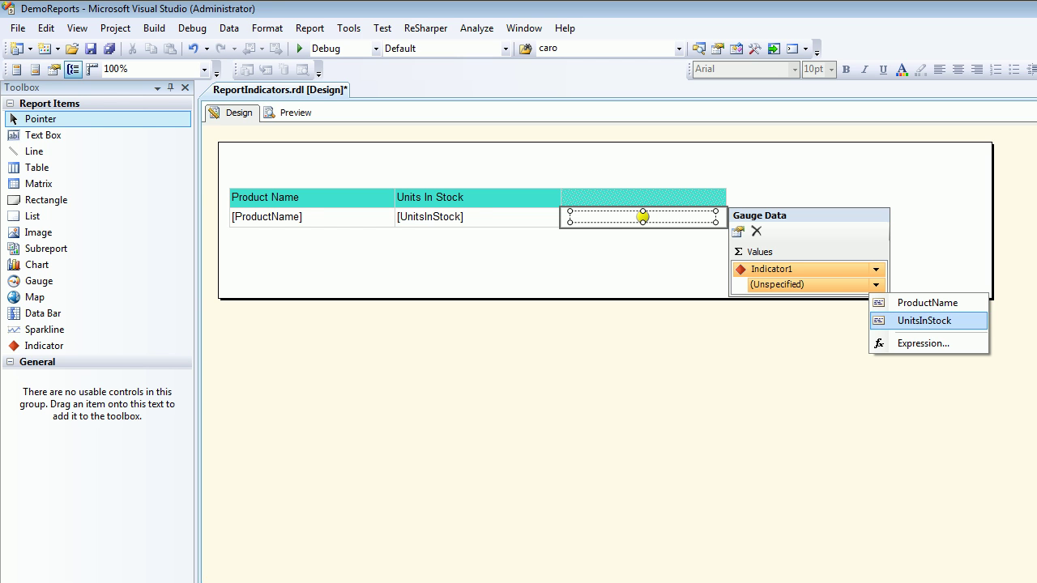
{"action": "left_click", "coordinate": [924, 320]}
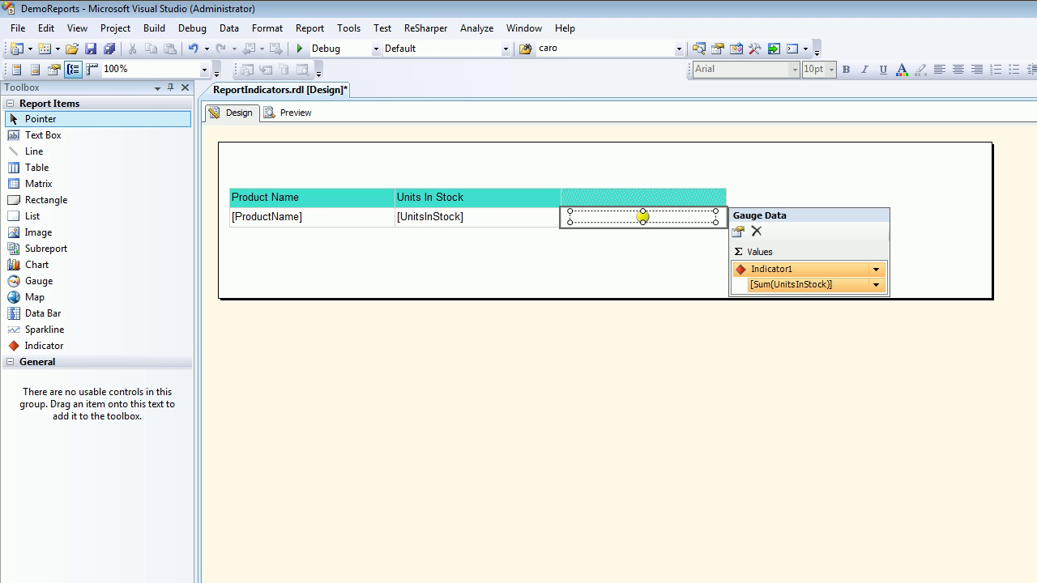
{"action": "key", "text": "ctrl+s"}
{"action": "left_click", "coordinate": [290, 113]}
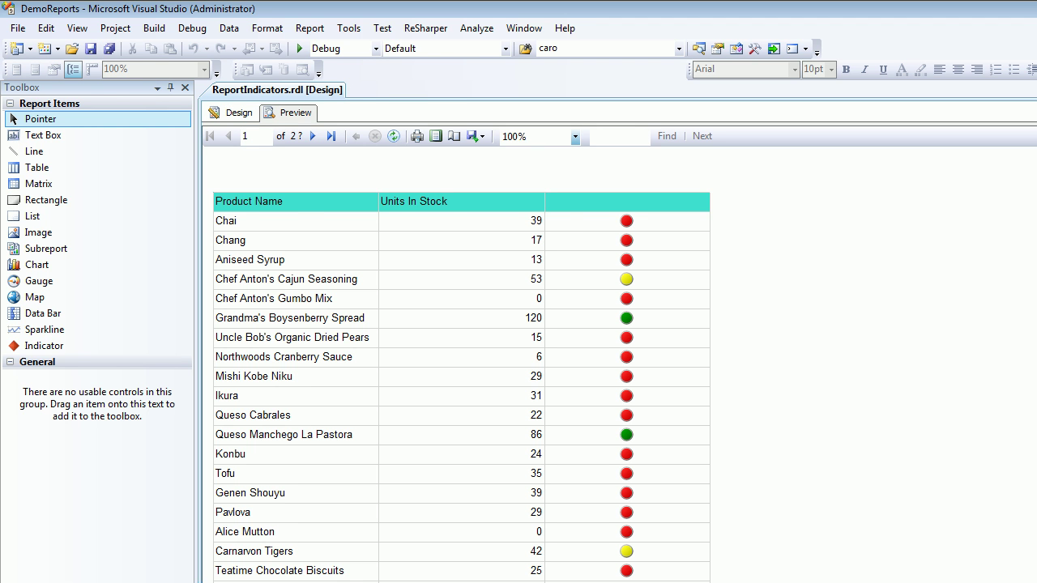
Return to the report design and enter "Should I Buy ?" as the header above the indicator column
{"action": "left_click", "coordinate": [233, 112]}
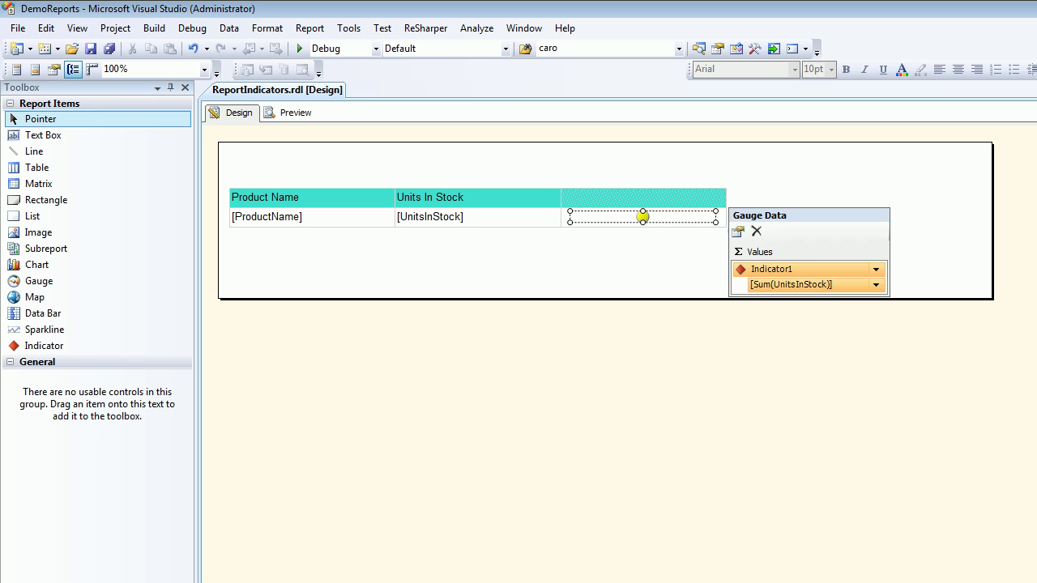
{"action": "left_click", "coordinate": [643, 198]}
{"action": "left_click", "coordinate": [643, 198]}
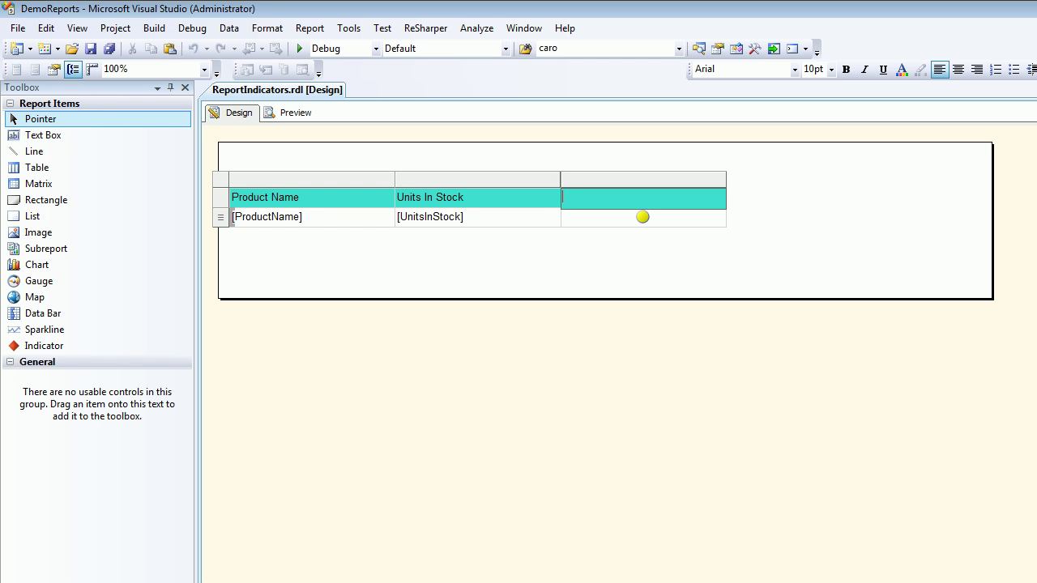
{"action": "type", "text": "Should I Buy ?"}
Preview the report and look through the products' stock indicators on both pages, ending back at the first page
{"action": "left_click", "coordinate": [290, 114]}
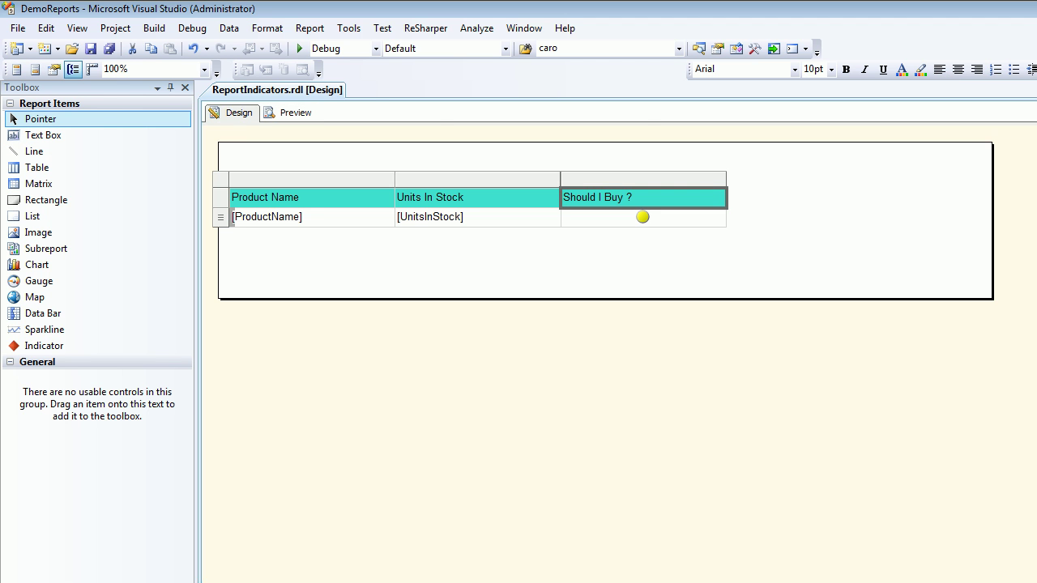
{"action": "left_click", "coordinate": [293, 113]}
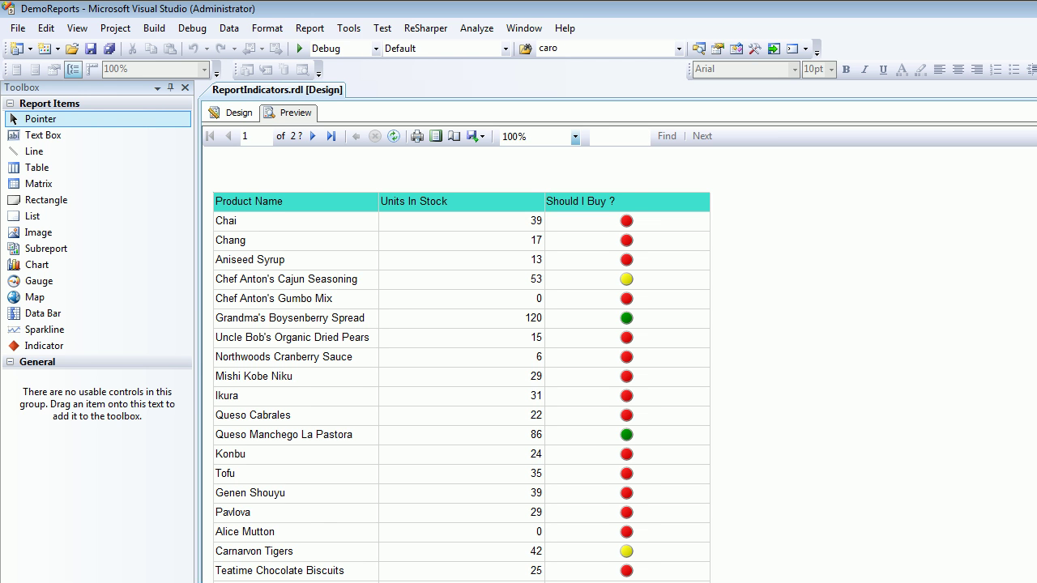
{"action": "scroll", "coordinate": [462, 364], "scroll_direction": "down", "scroll_amount": 15}
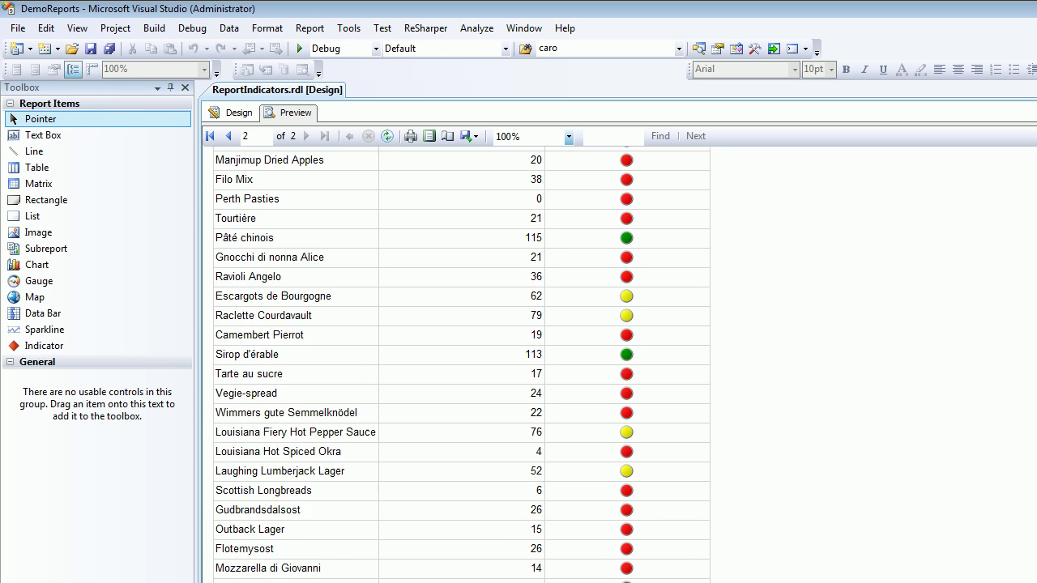
{"action": "scroll", "coordinate": [462, 364], "scroll_direction": "down", "scroll_amount": 2}
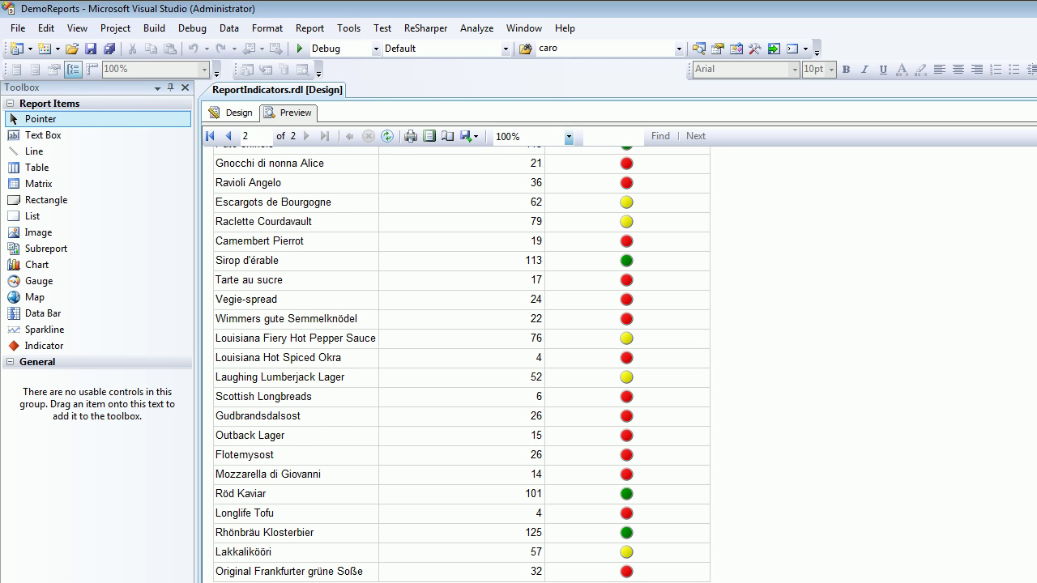
{"action": "scroll", "coordinate": [462, 365], "scroll_direction": "up", "scroll_amount": 18}
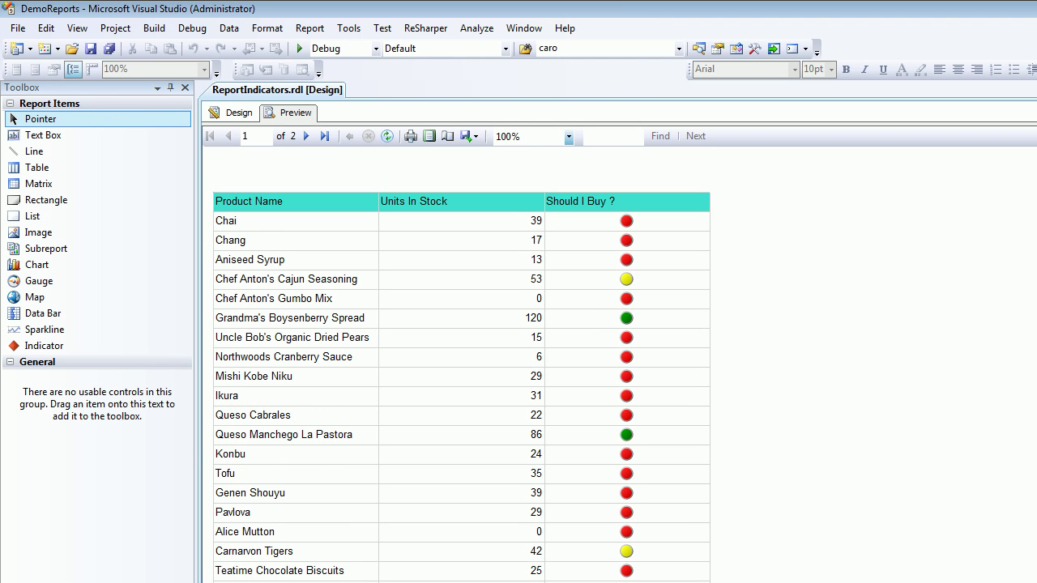